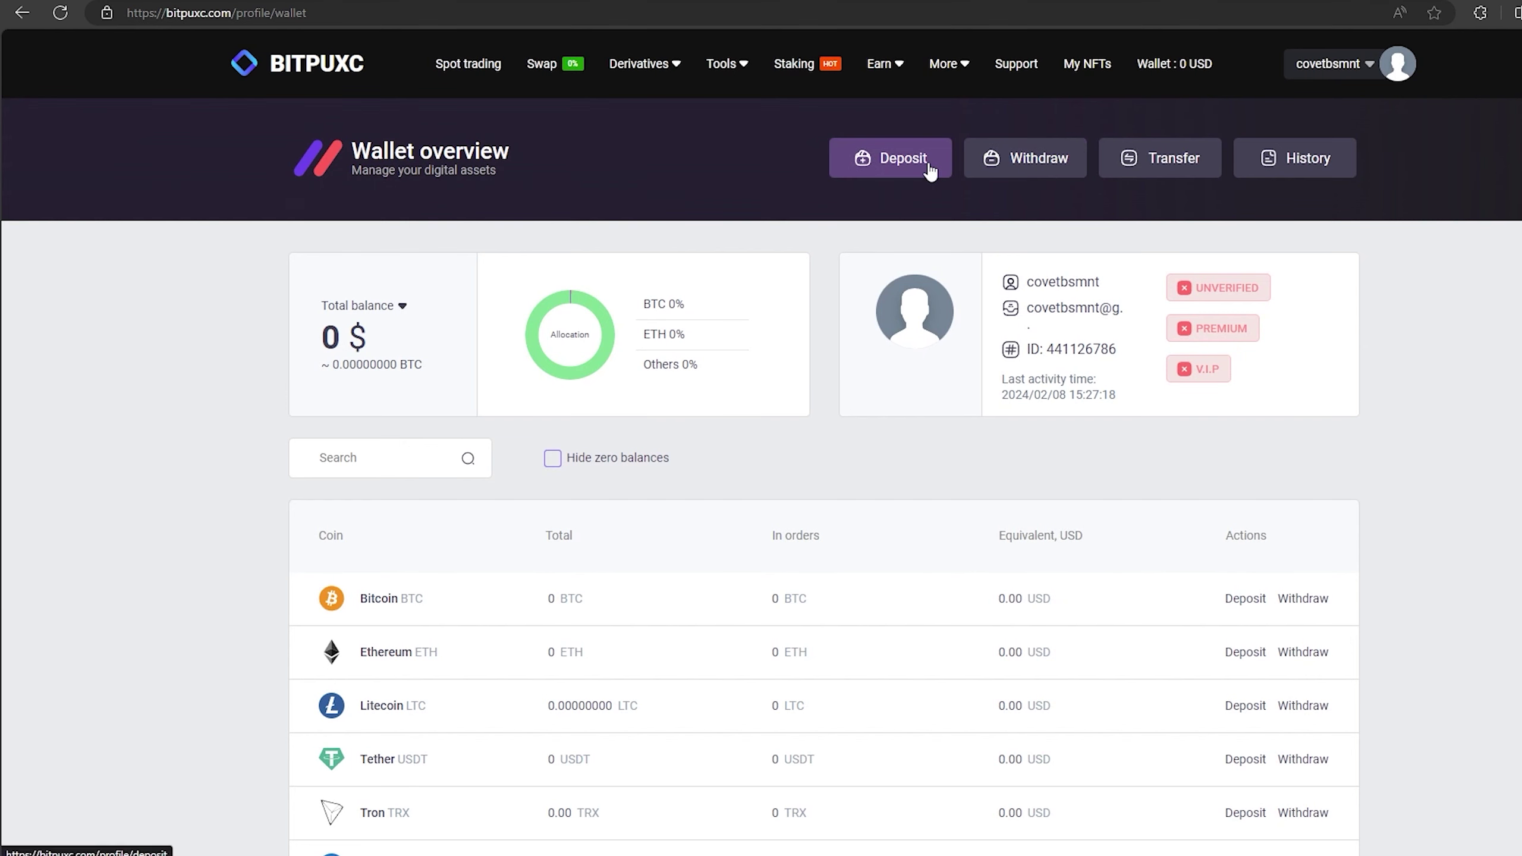
Step: Copy BITPUXC's Ethereum deposit address and carry it to the Binance withdrawal form
click(930, 168)
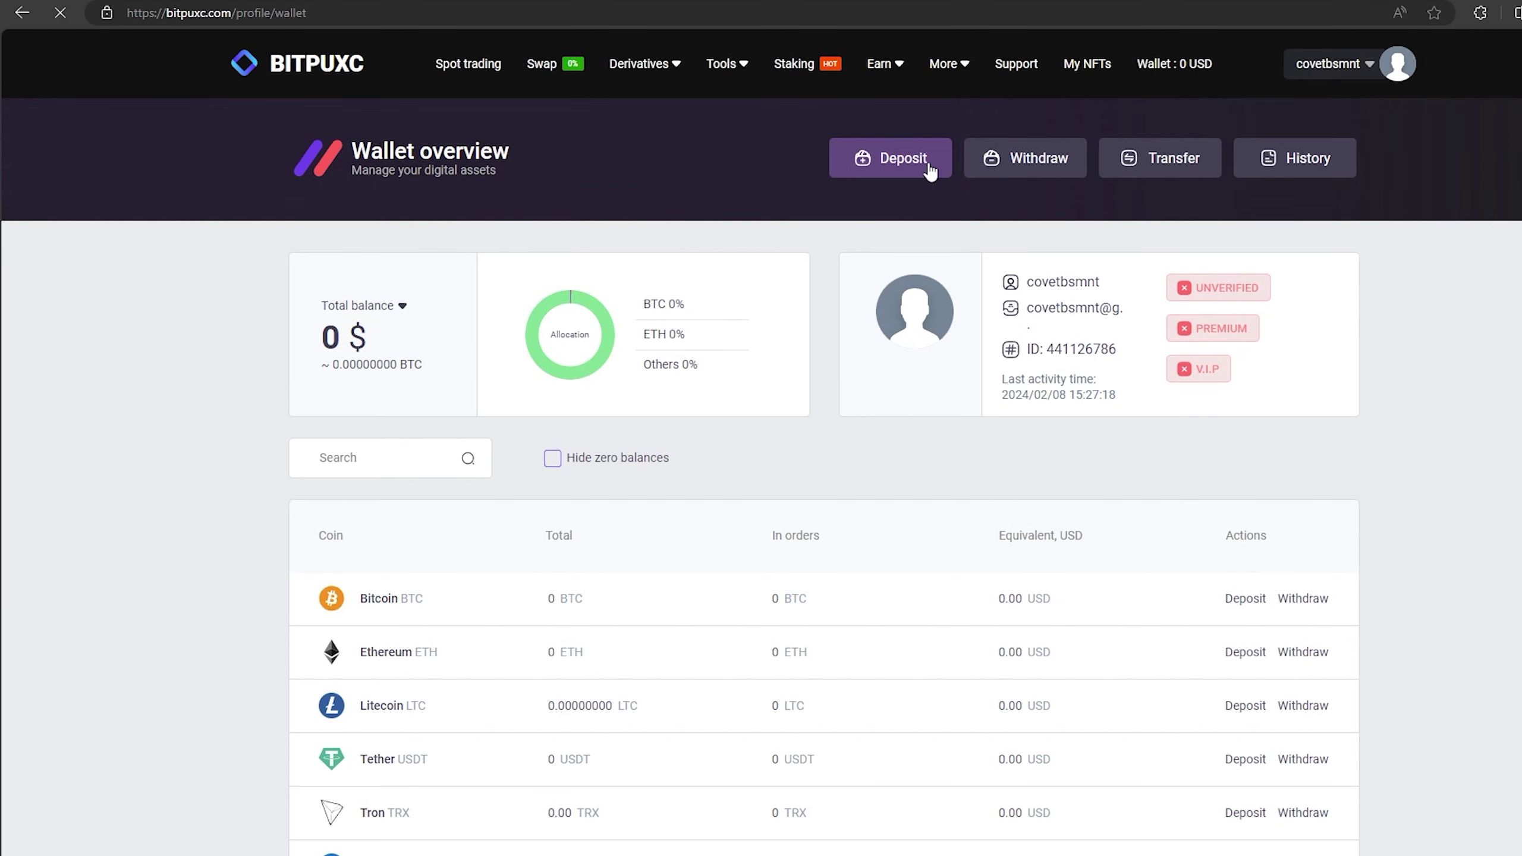
click(449, 369)
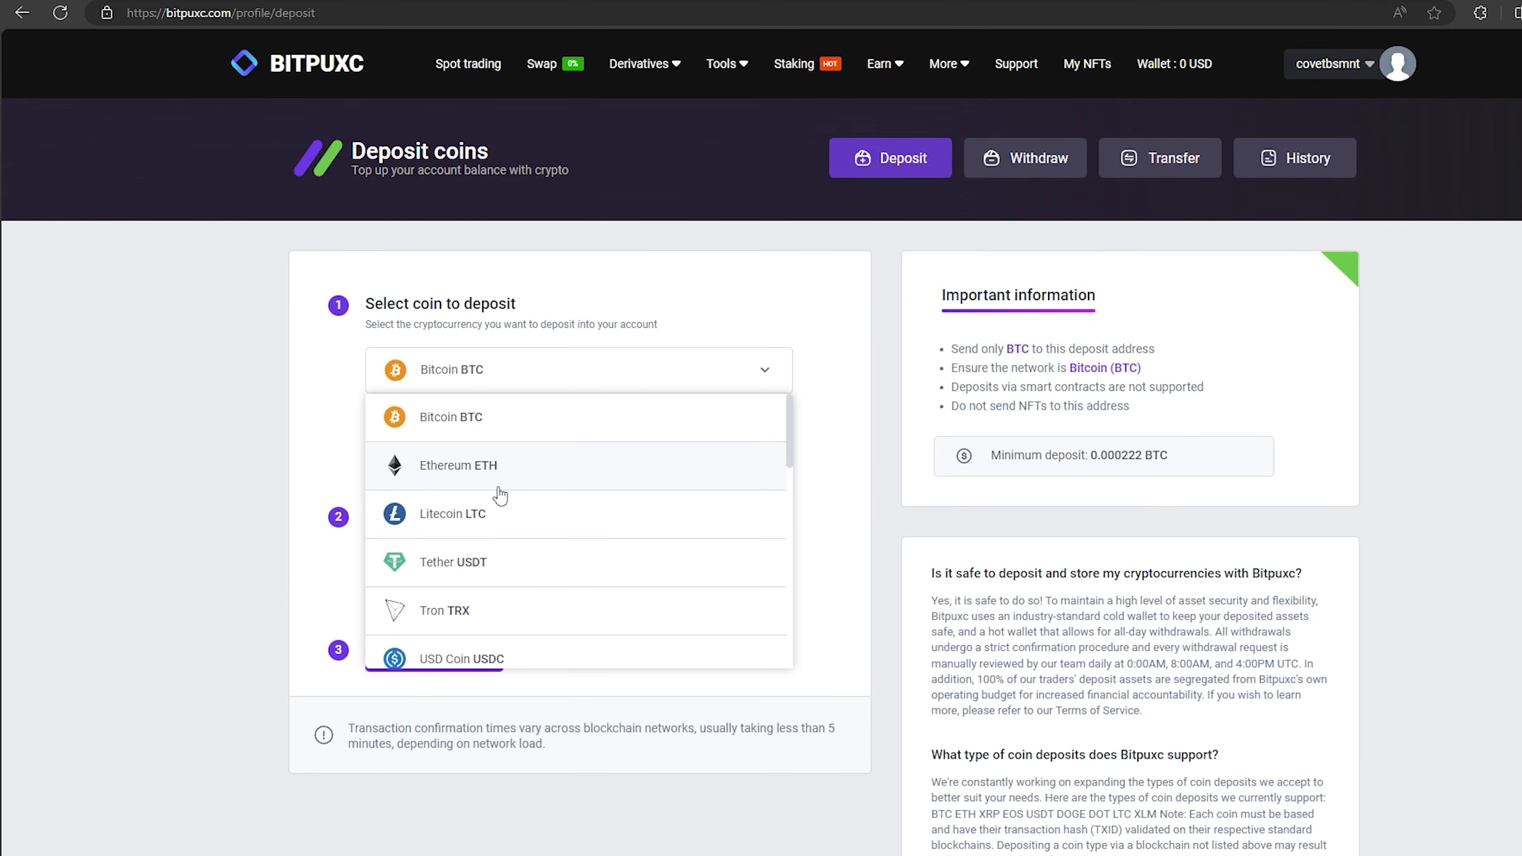
click(500, 465)
click(439, 657)
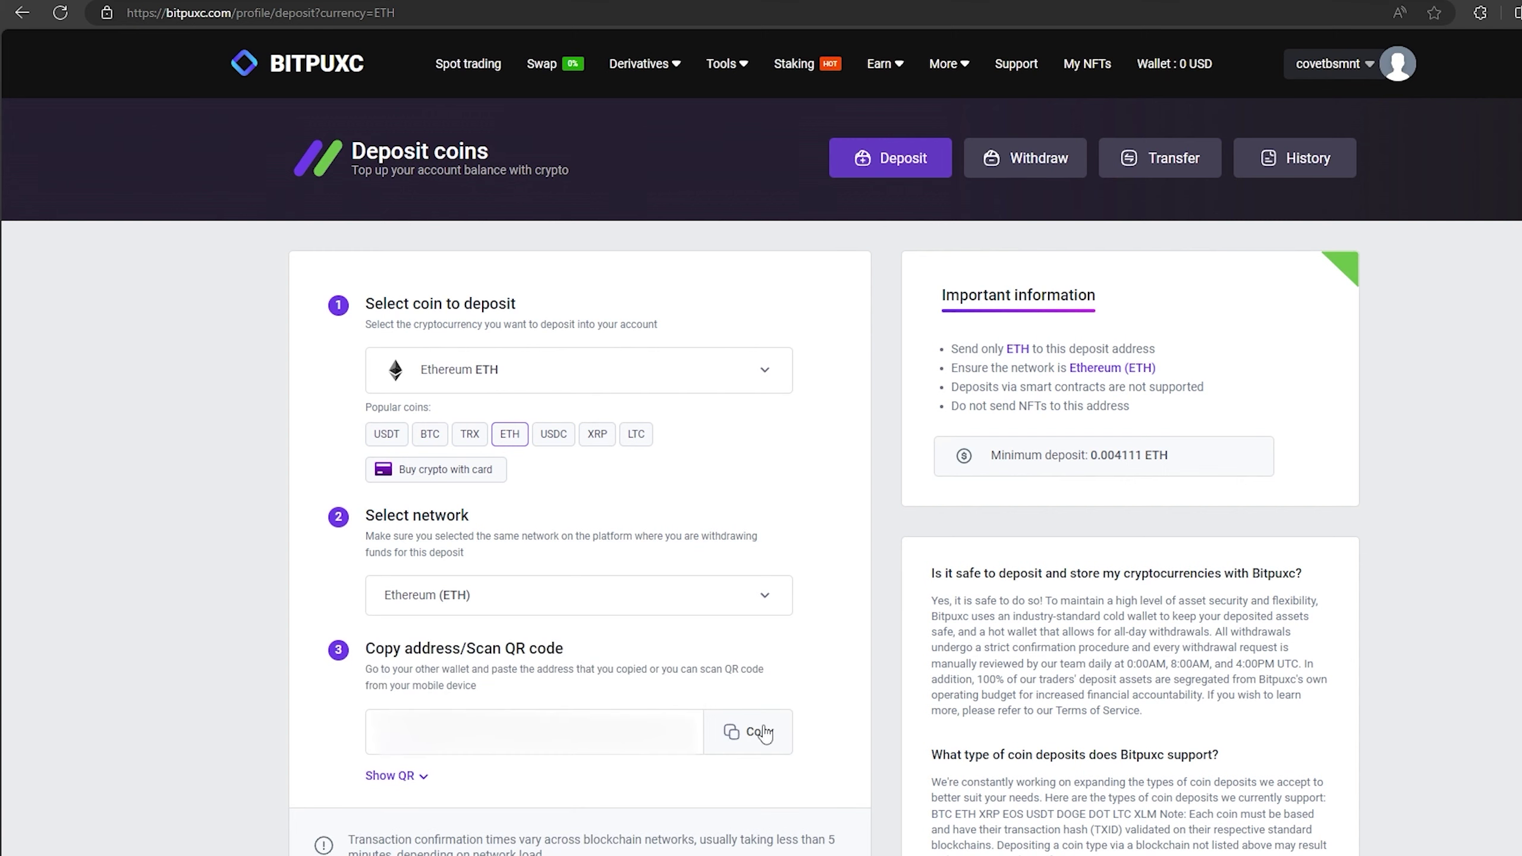
click(761, 732)
key(ctrl+Tab)
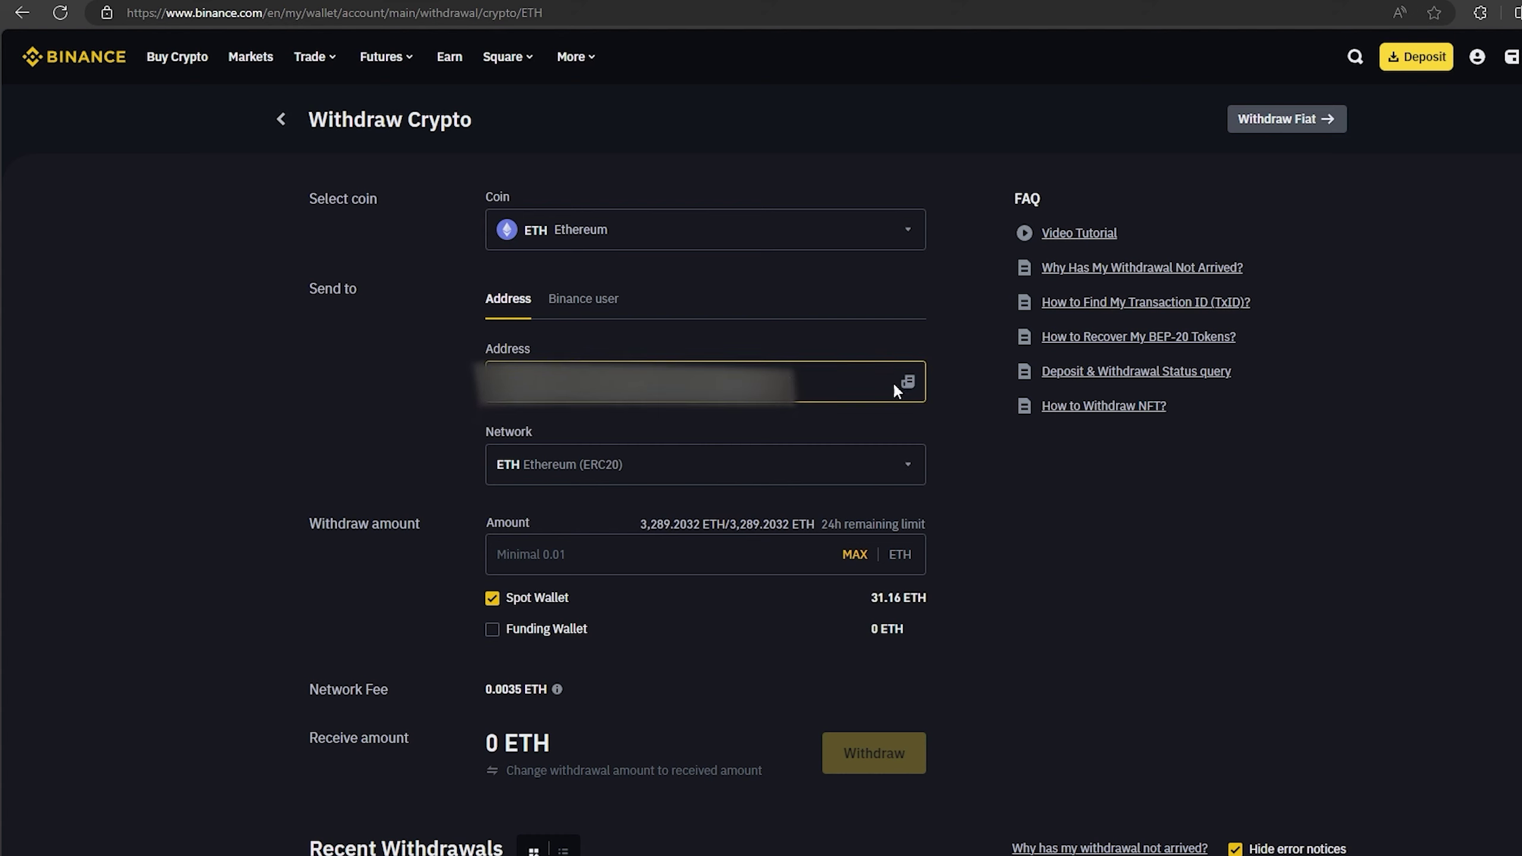
Step: Check the converter result showing 10000 USD as 4.11 ETH
double_click(603, 605)
text(1)
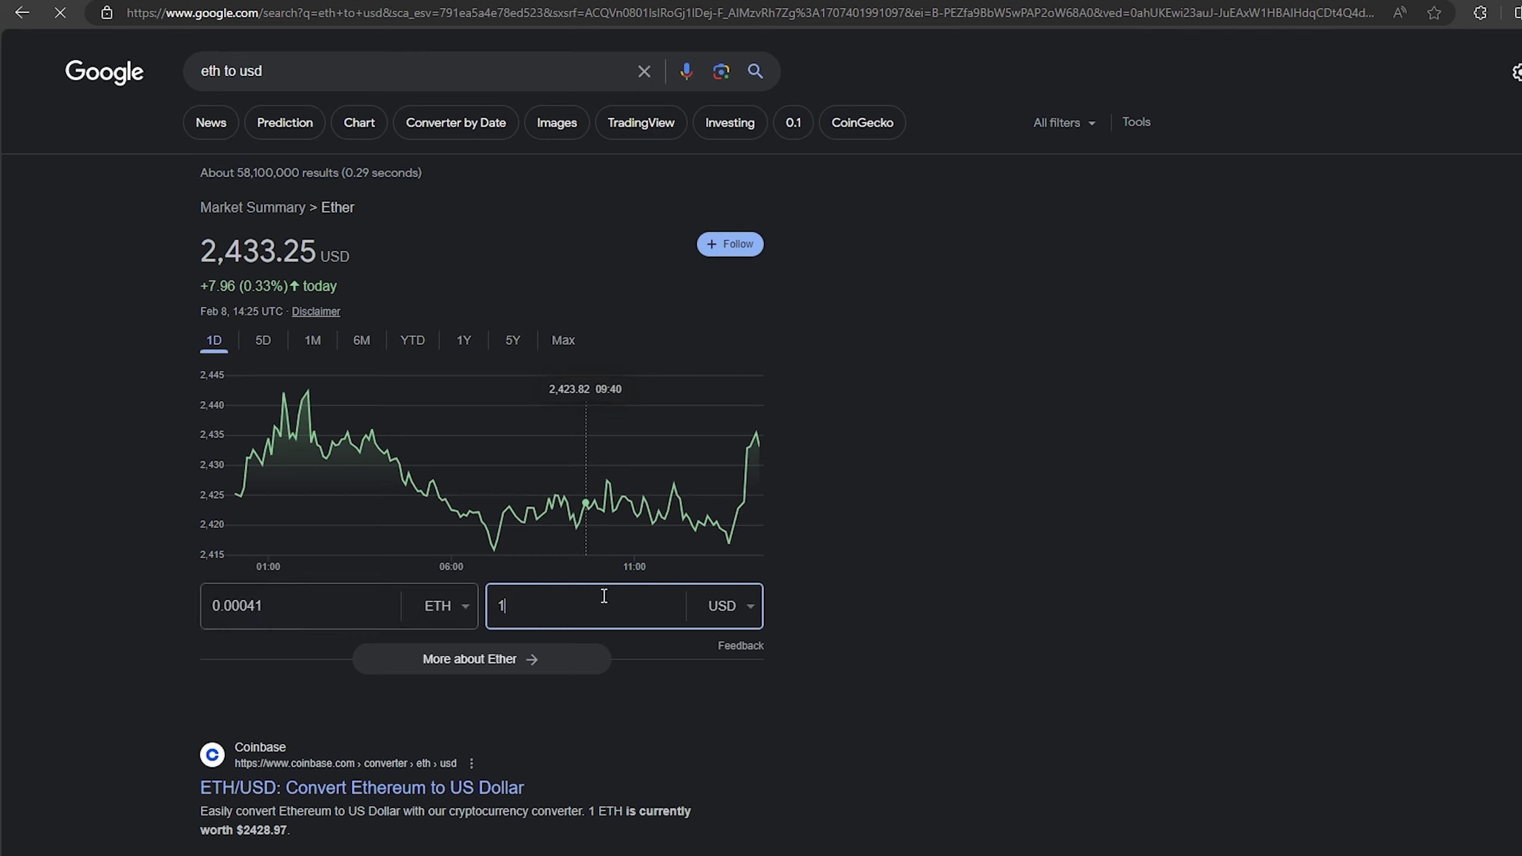
text(0000)
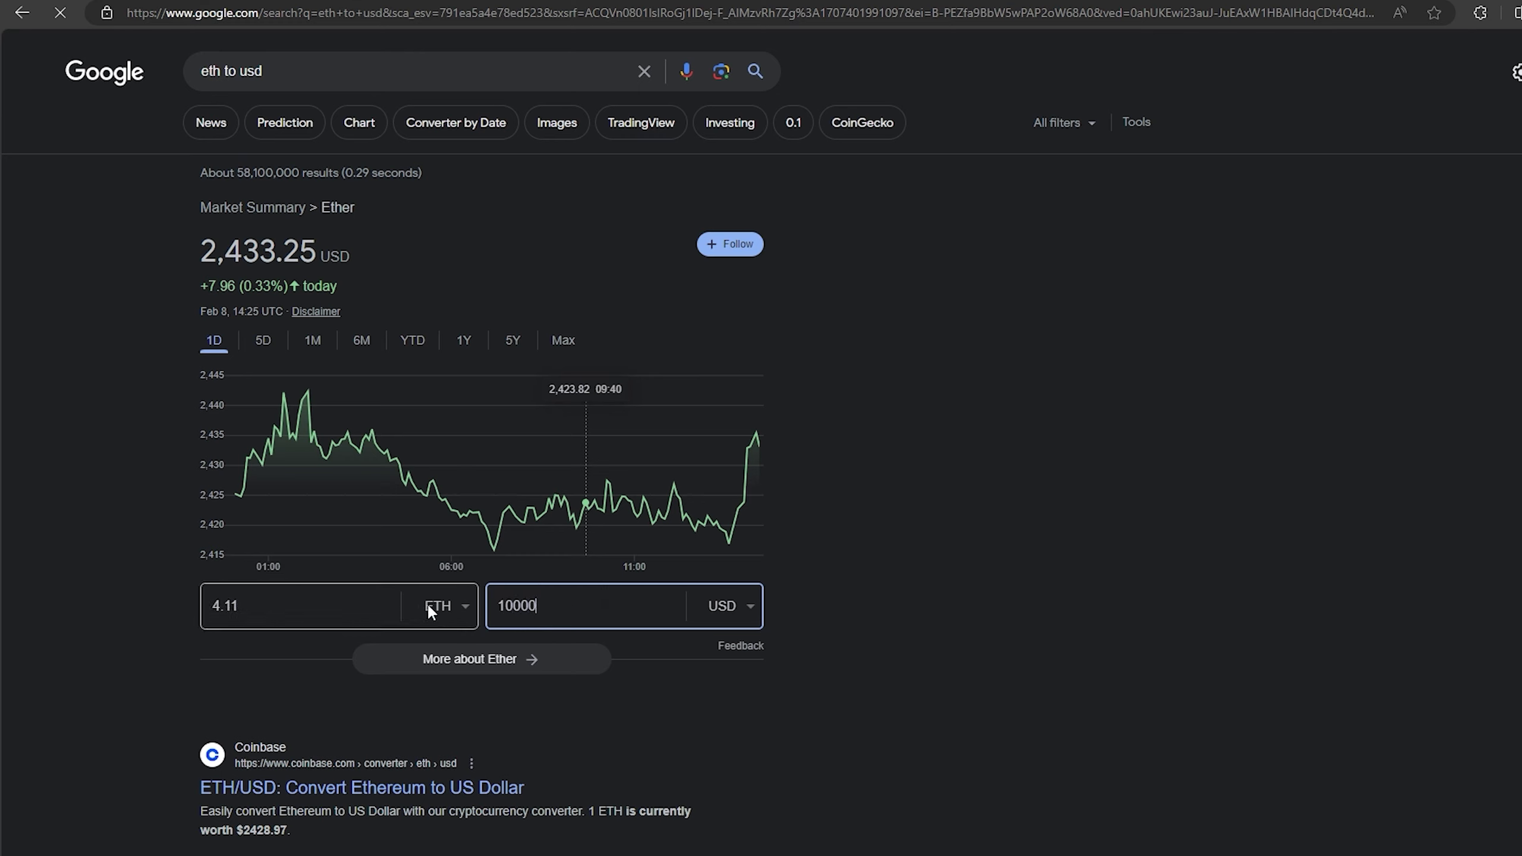
click(372, 612)
double_click(373, 612)
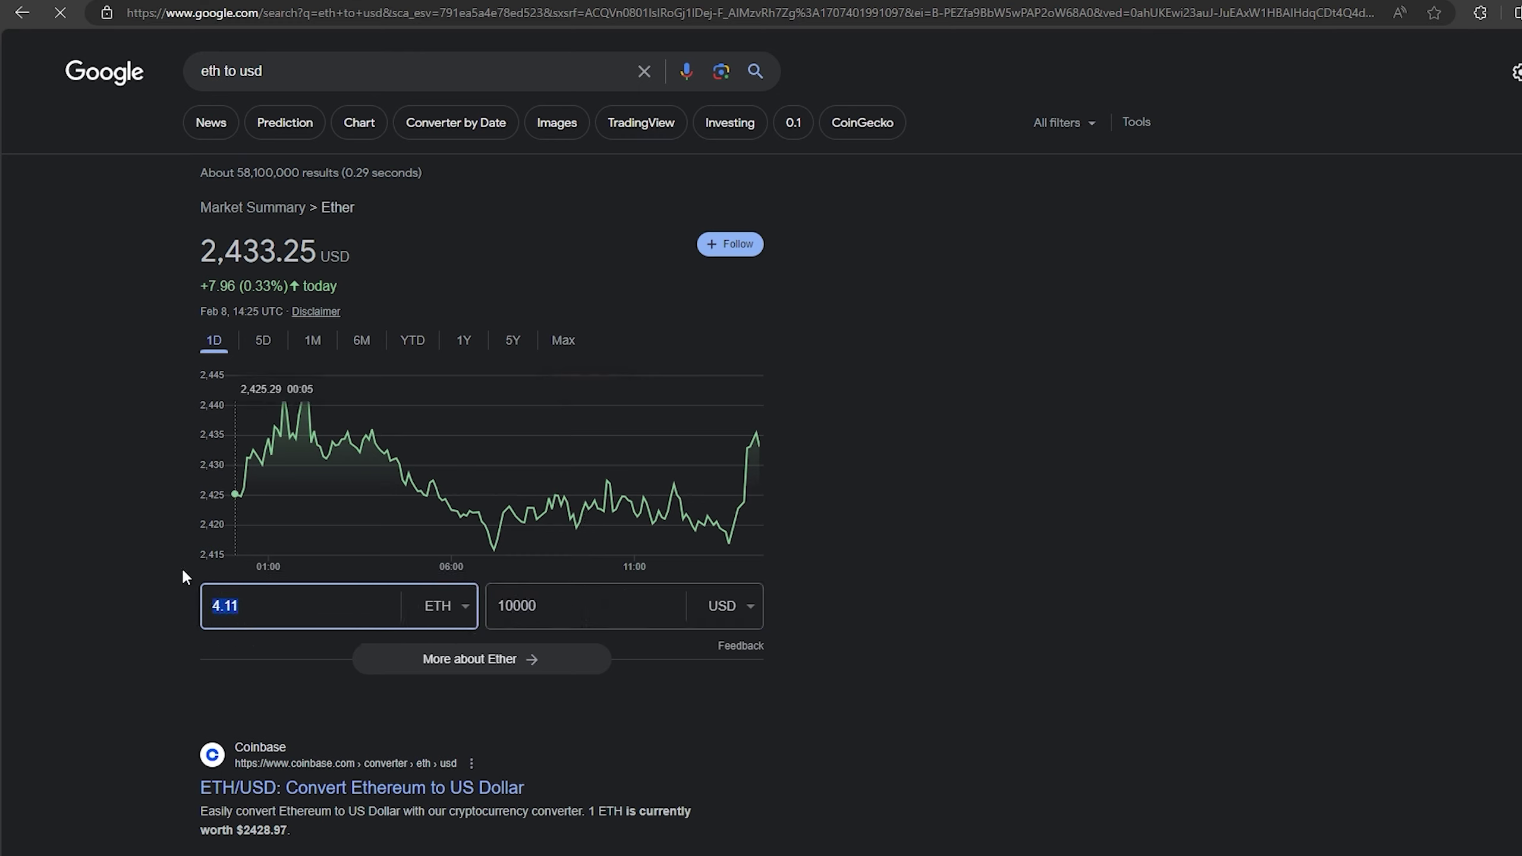
click(292, 613)
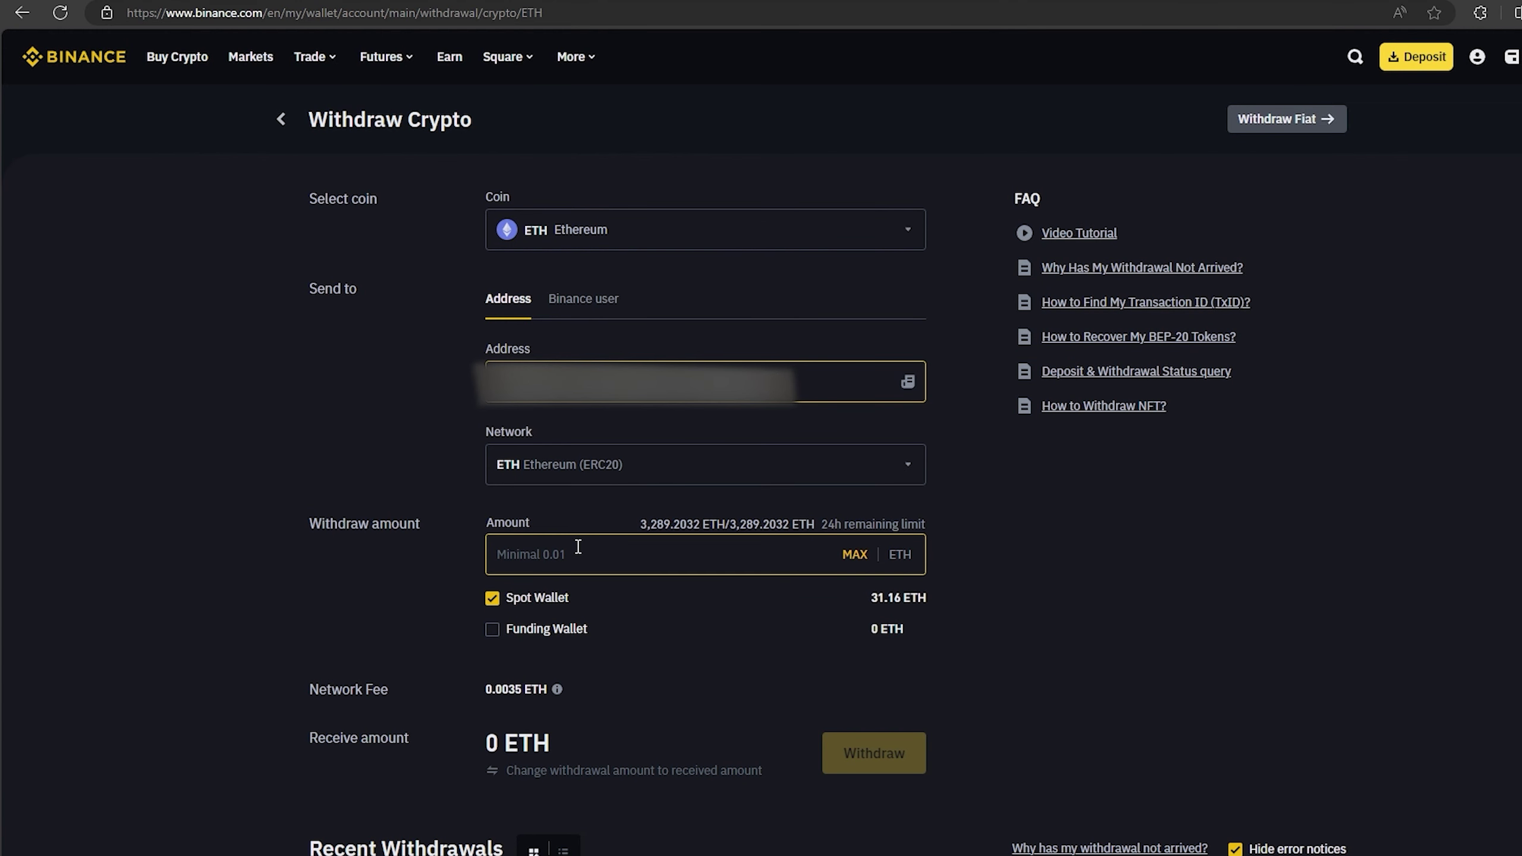
text(4.11)
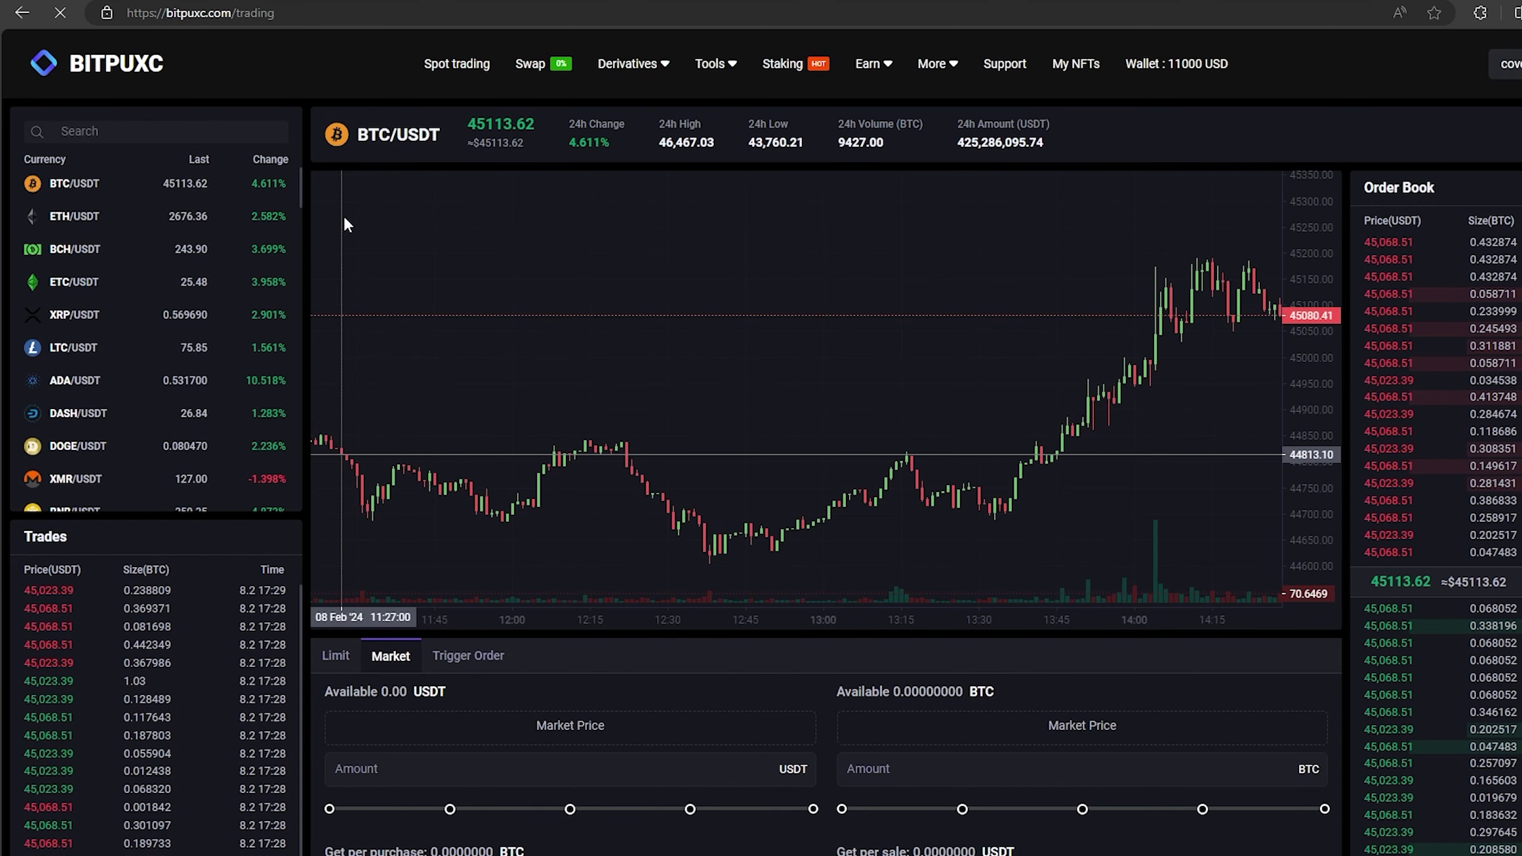
Step: Sell all 4.11 ETH for USDT on the ETH/USDT pair and return to the wallet overview
click(341, 217)
scroll(800, 692, down, 1)
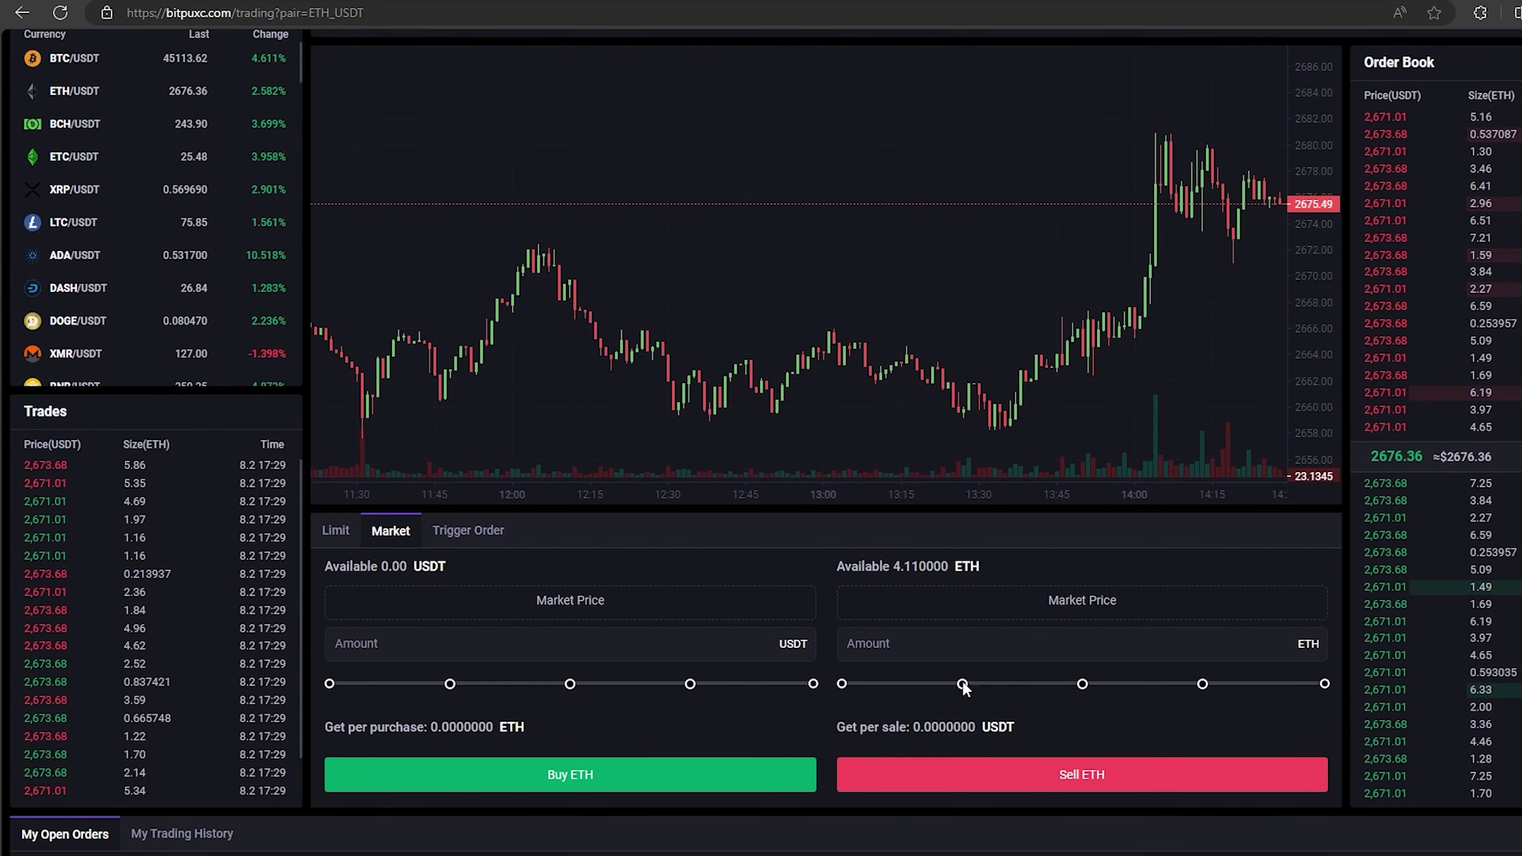
click(1325, 685)
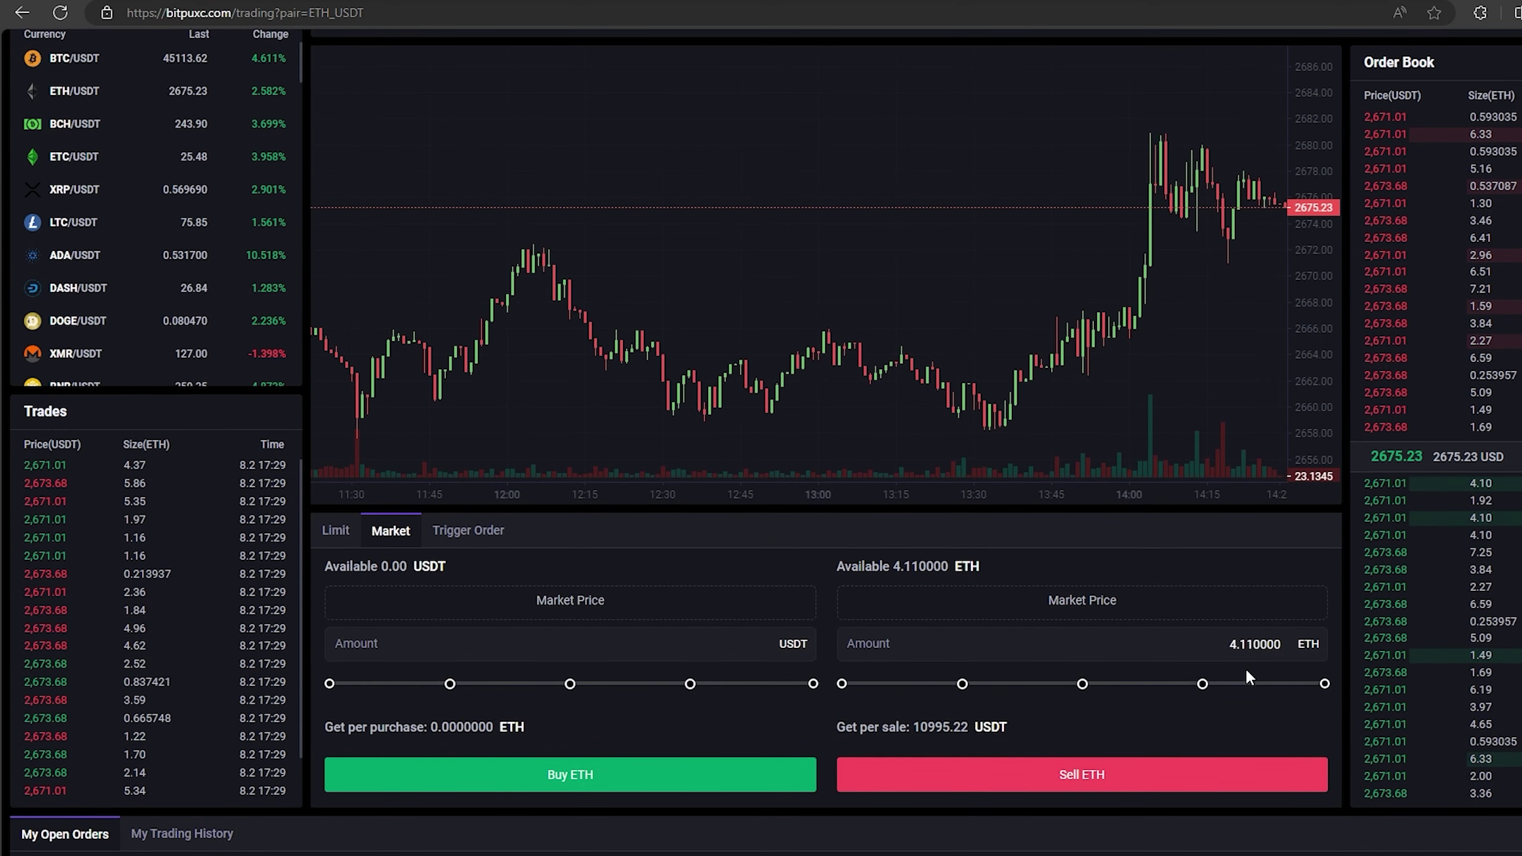
click(1020, 775)
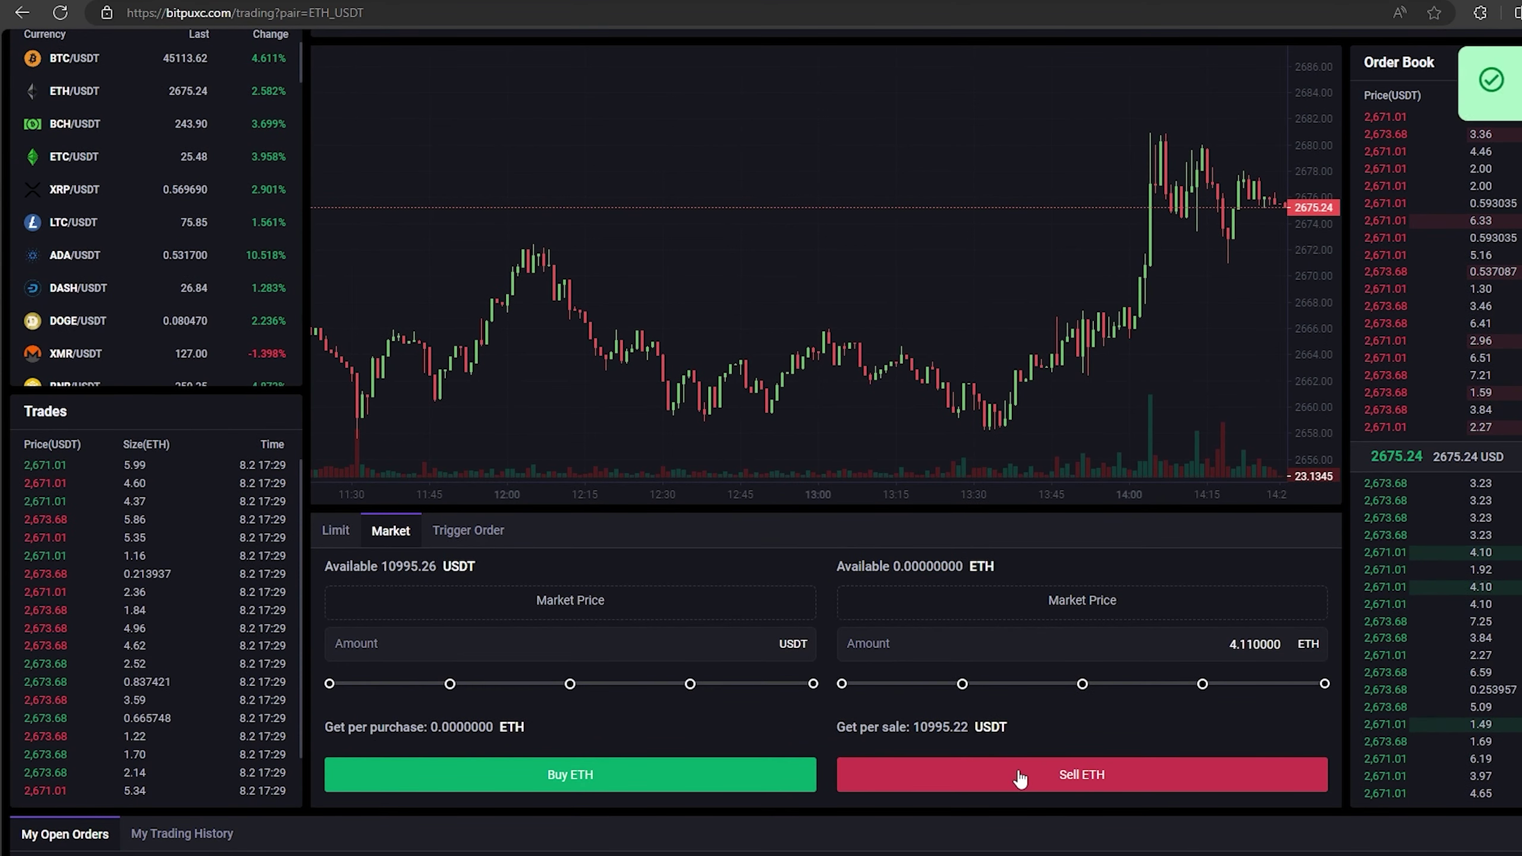
scroll(847, 731, up, 1)
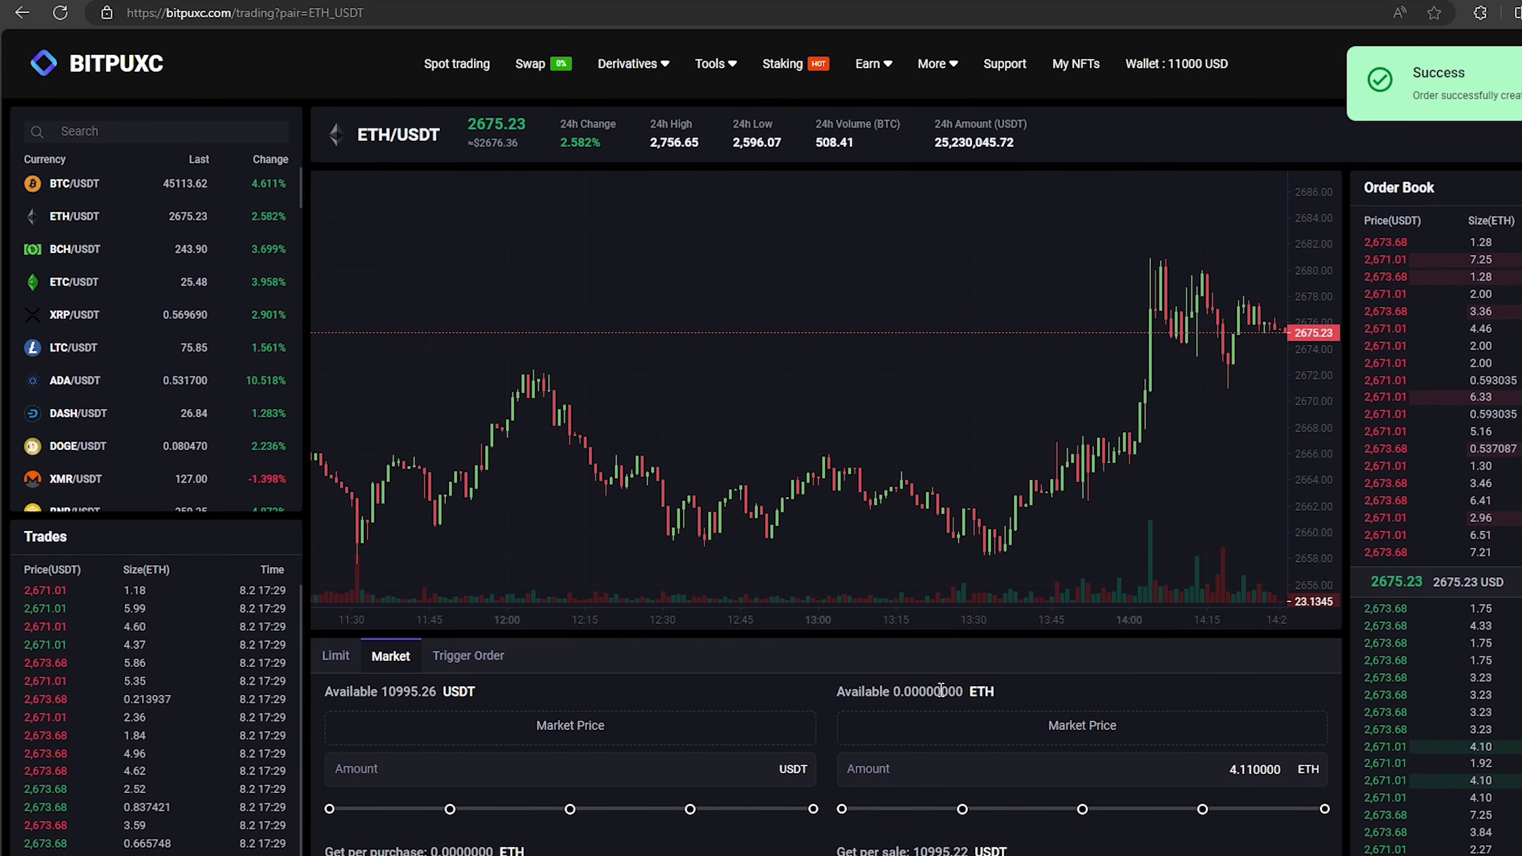
click(1192, 72)
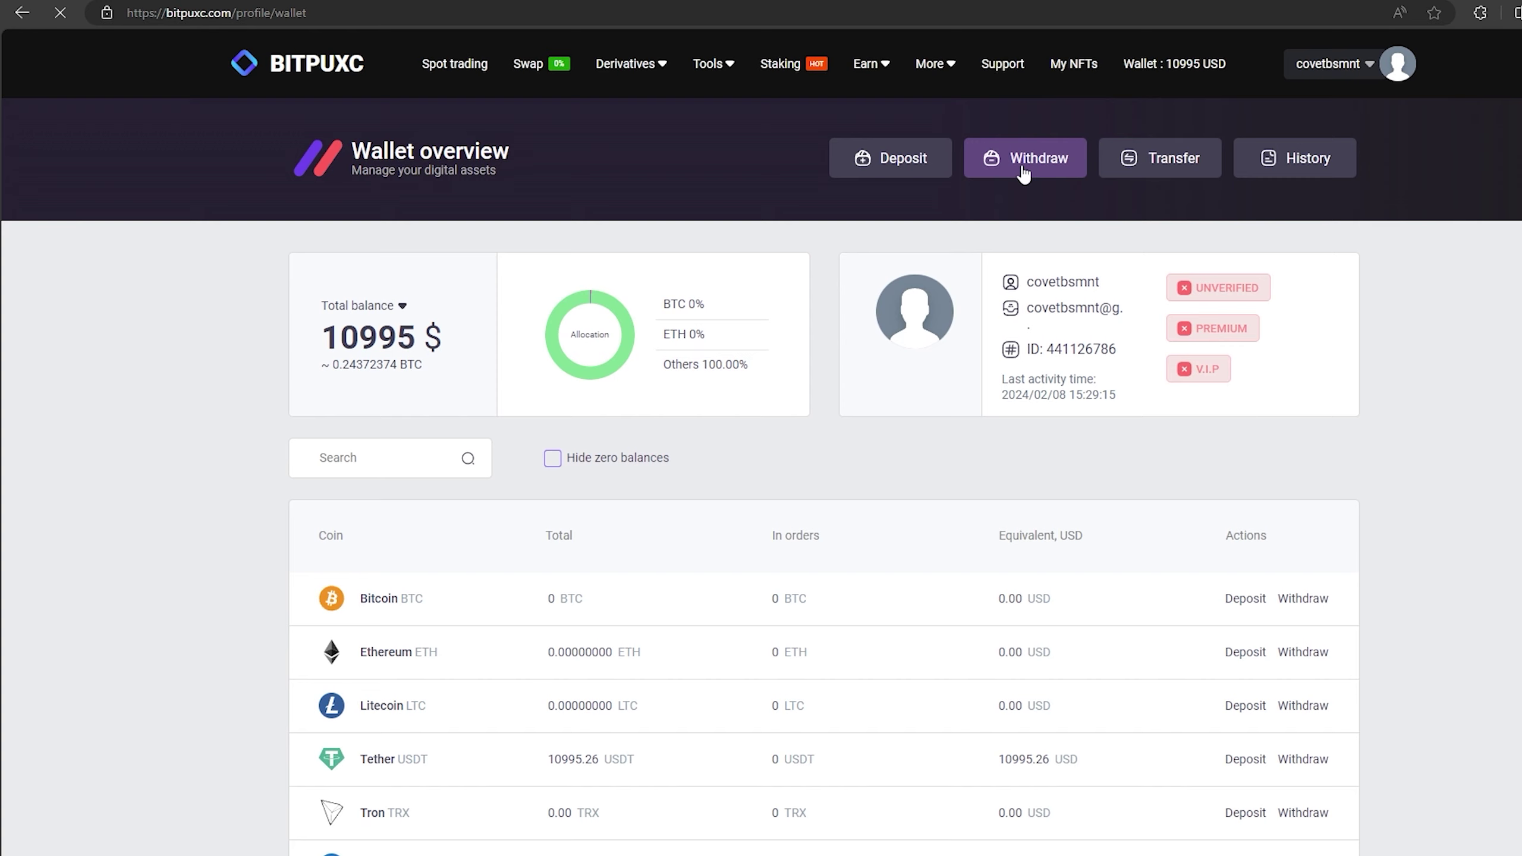
Step: Start a USDT withdrawal on BITPUXC and copy the Binance USDT deposit address
click(1022, 166)
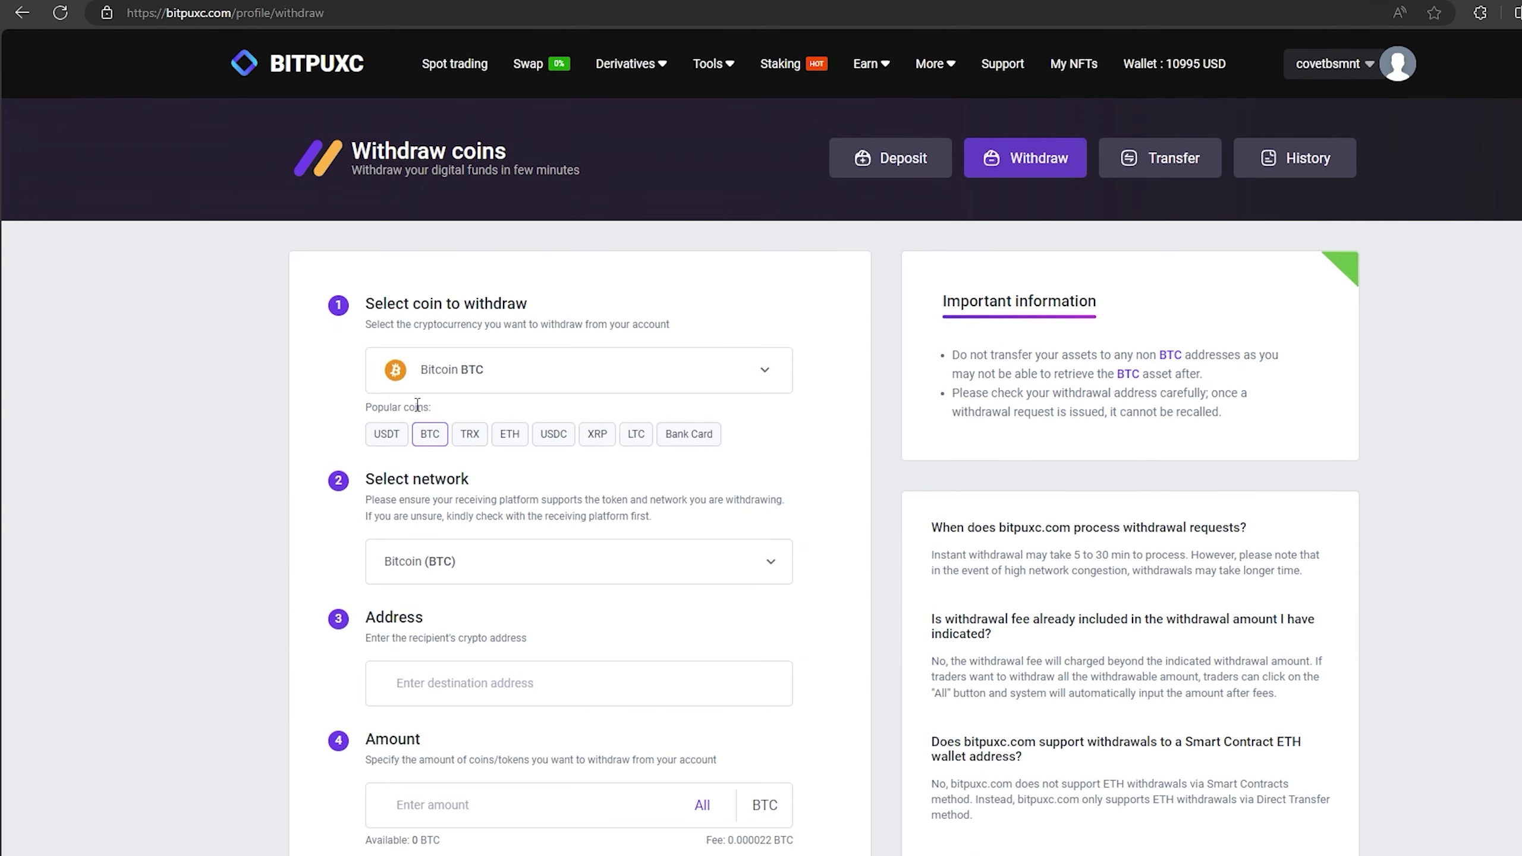
click(386, 435)
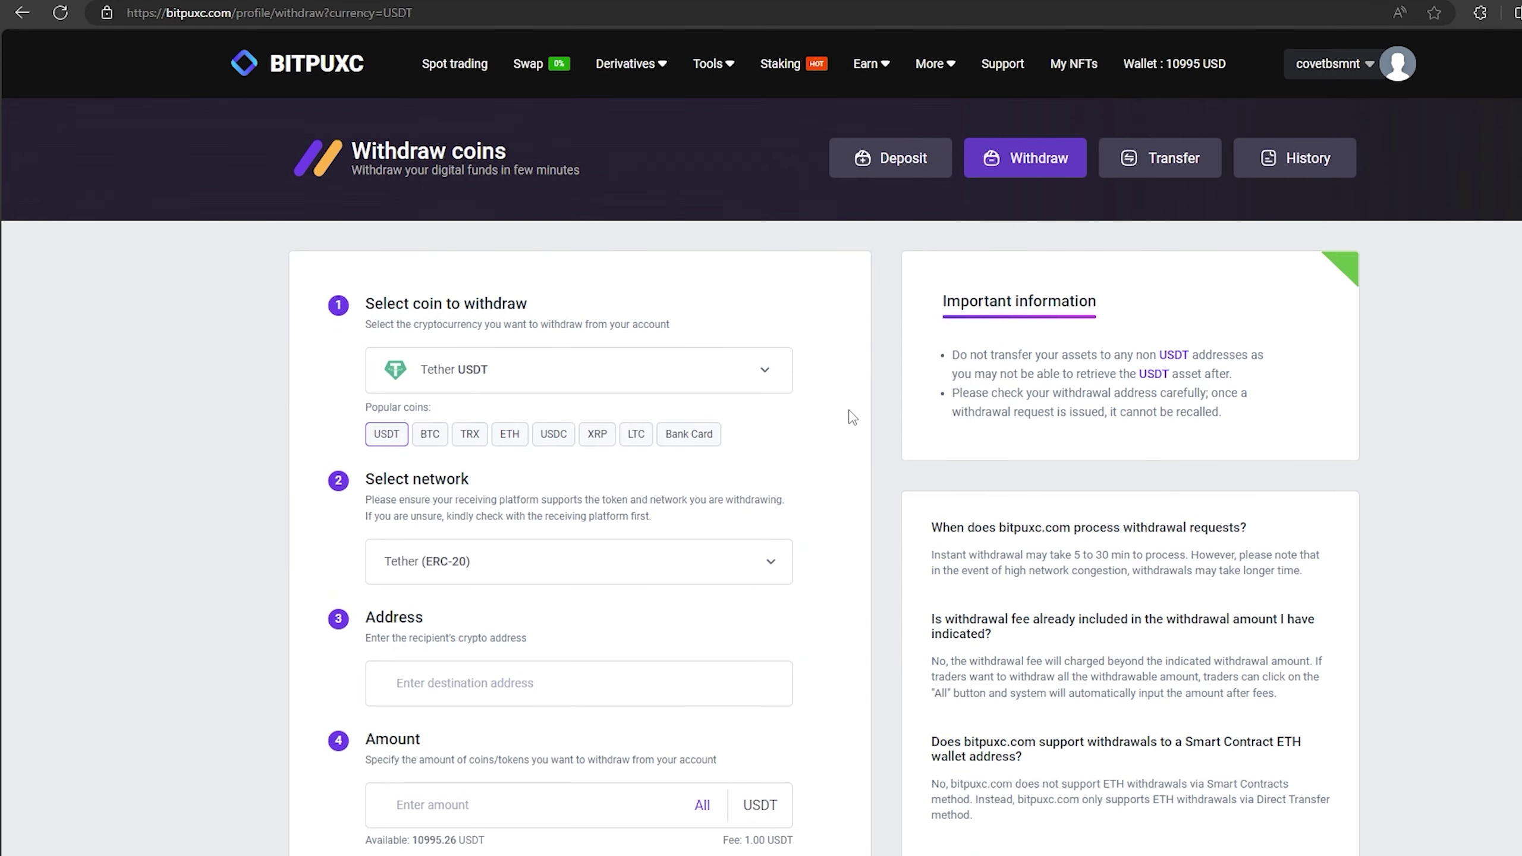
scroll(852, 416, down, 1)
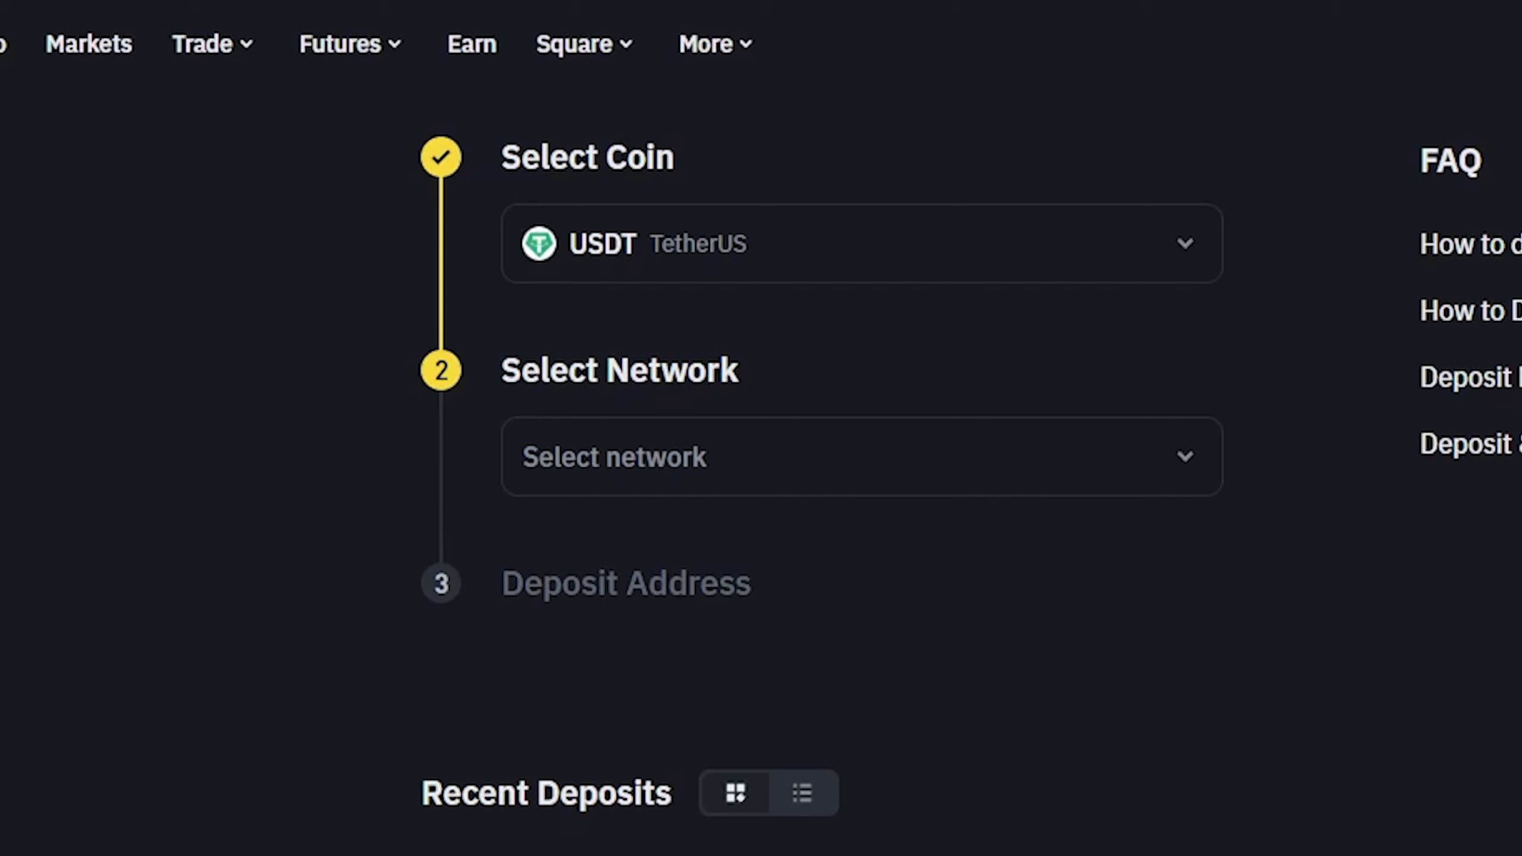
click(861, 456)
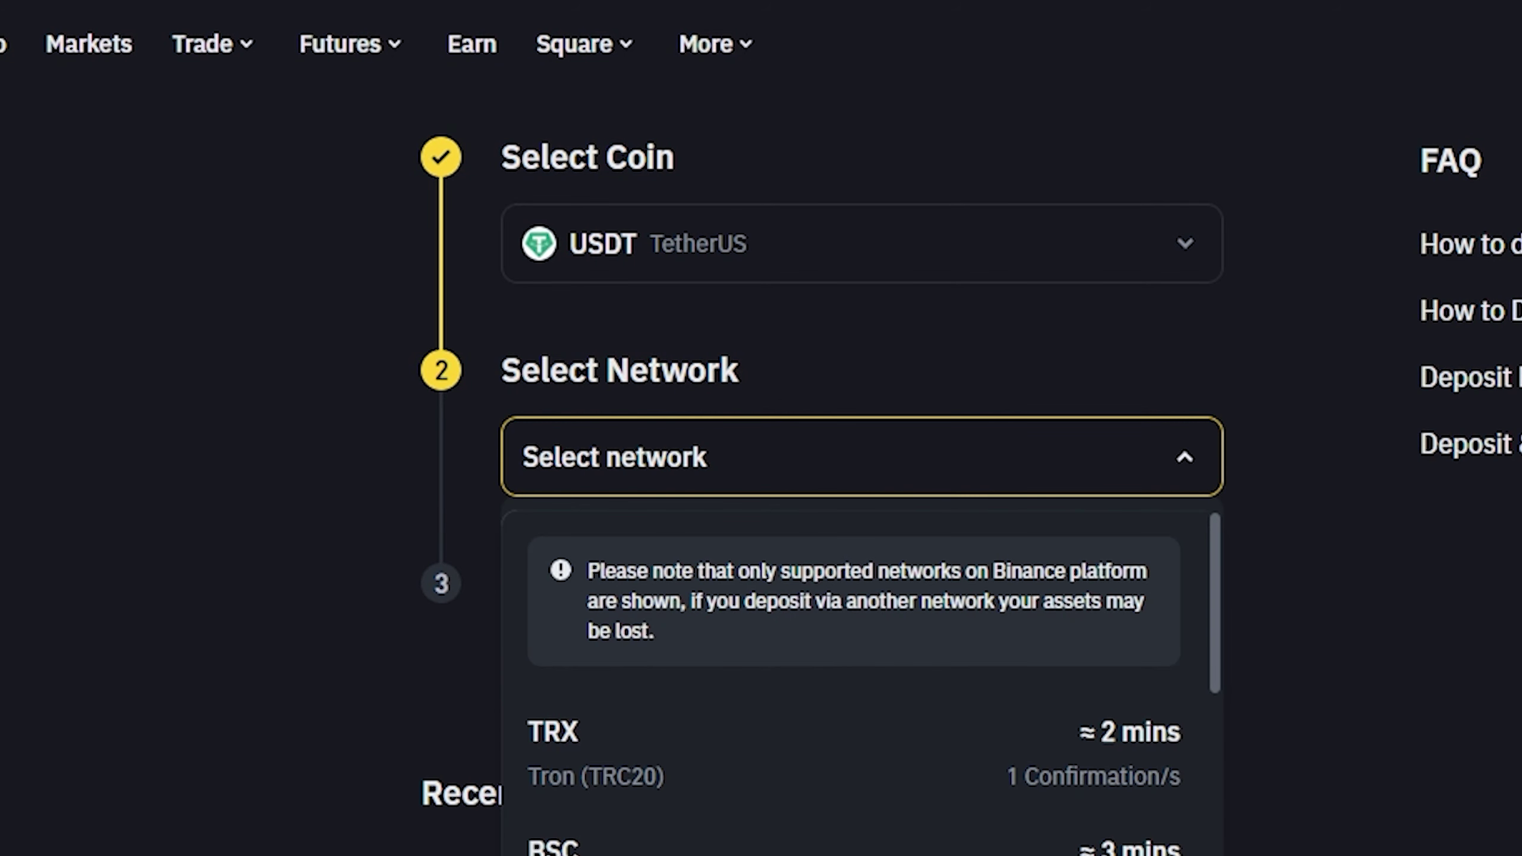
click(1113, 796)
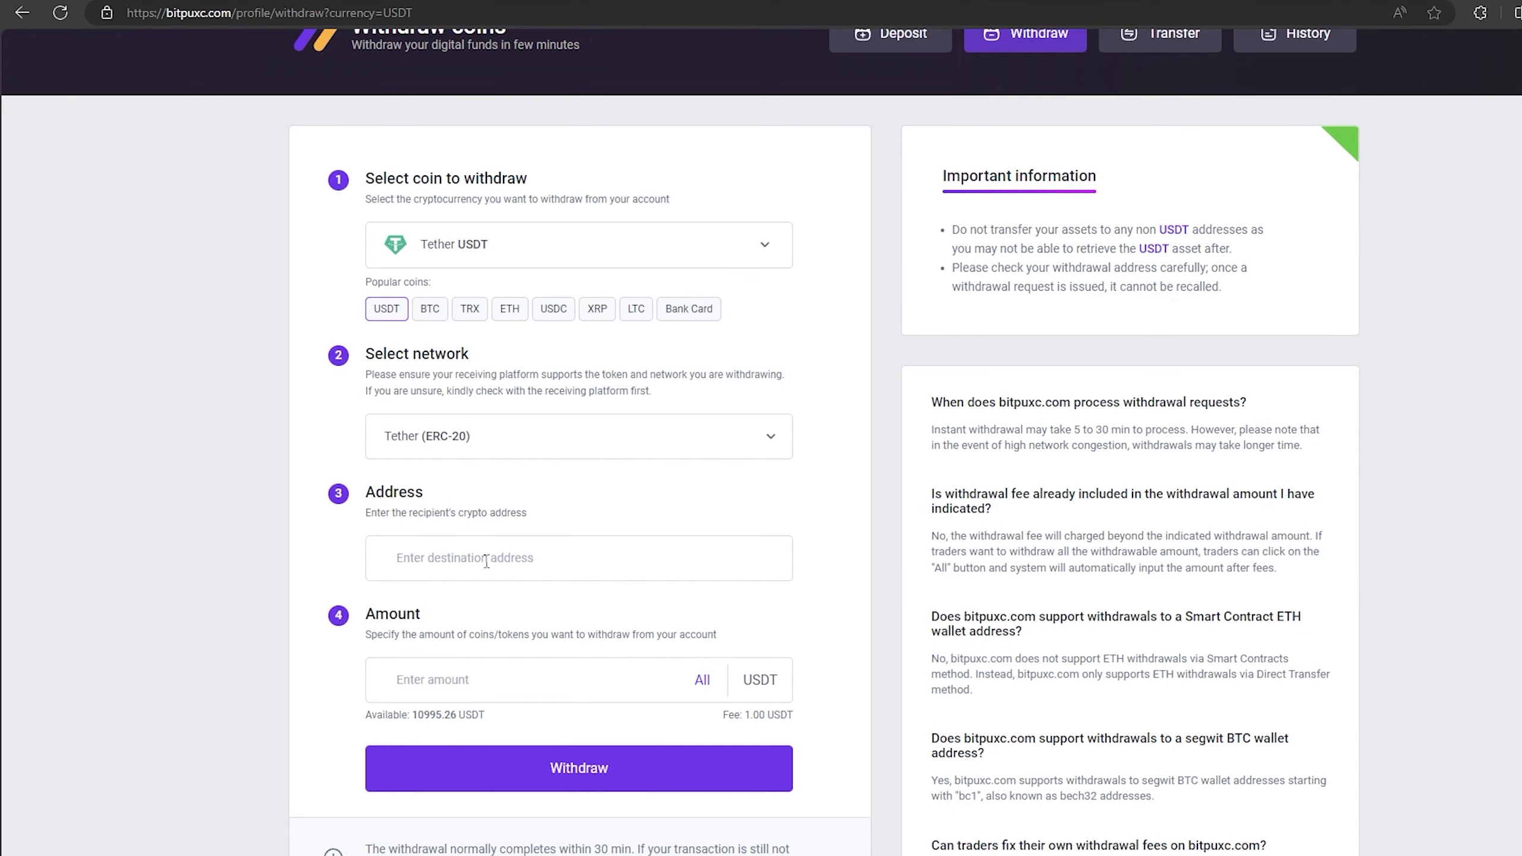
Step: Withdraw the full 10994.26 USDT balance to the pasted Binance address
click(490, 560)
key(ctrl+v)
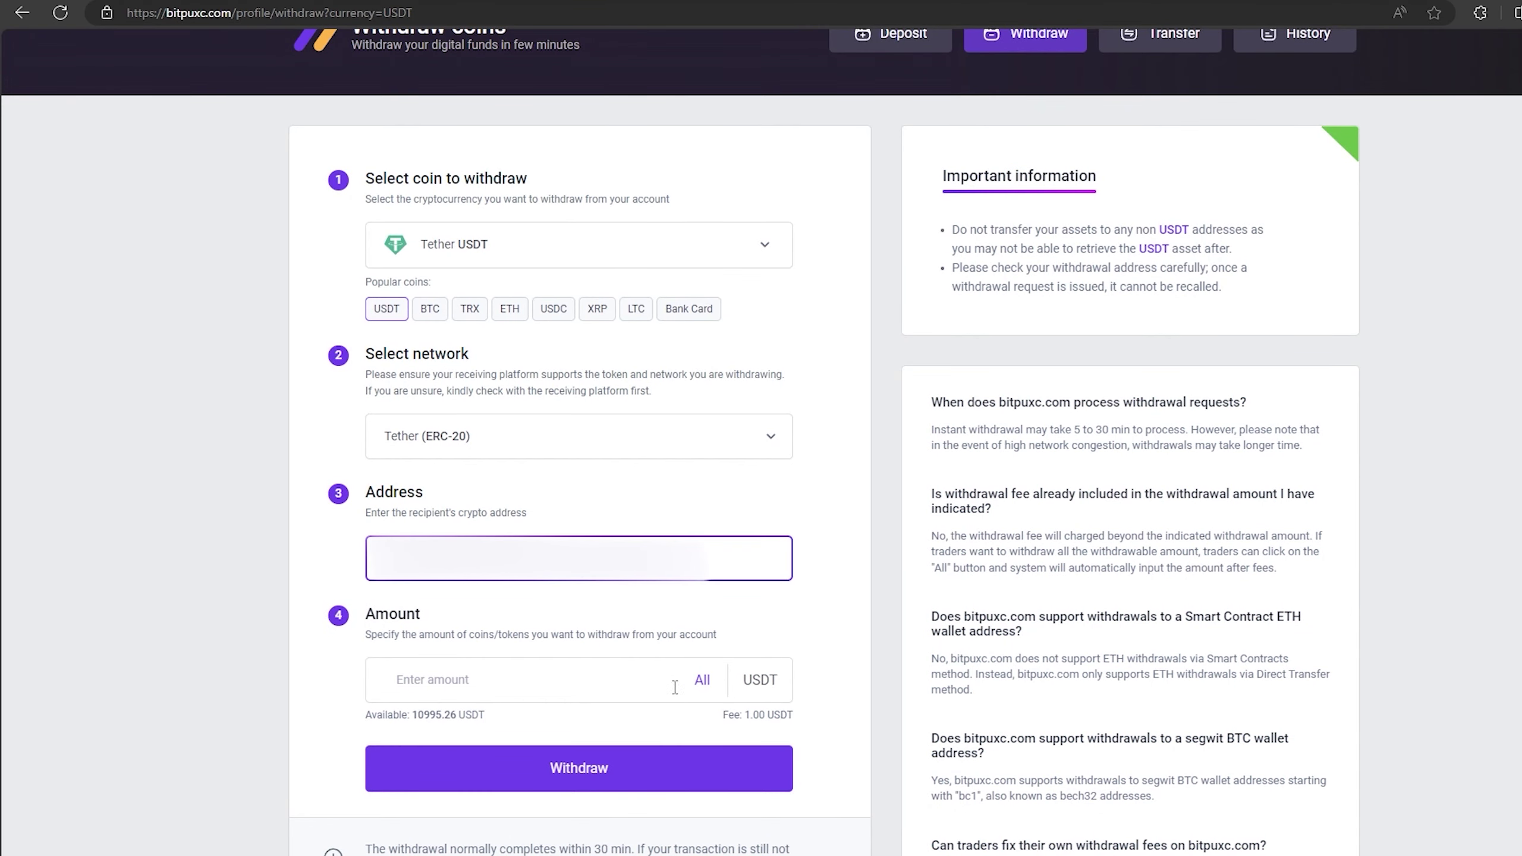
click(702, 679)
click(581, 769)
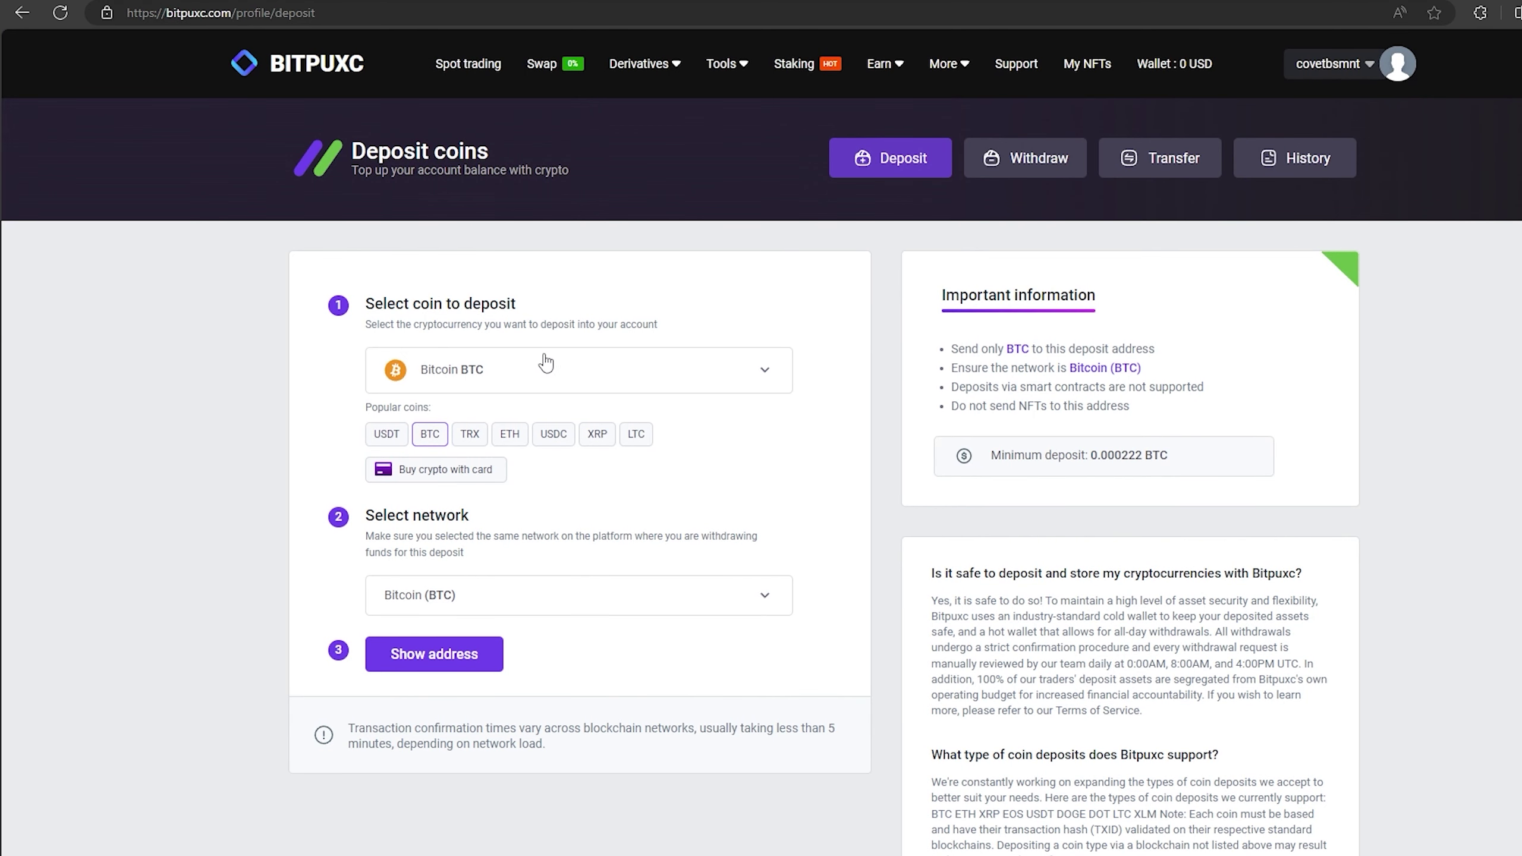
Step: Copy BITPUXC's Ethereum deposit address for a second deposit from Binance
click(548, 367)
click(518, 474)
click(466, 661)
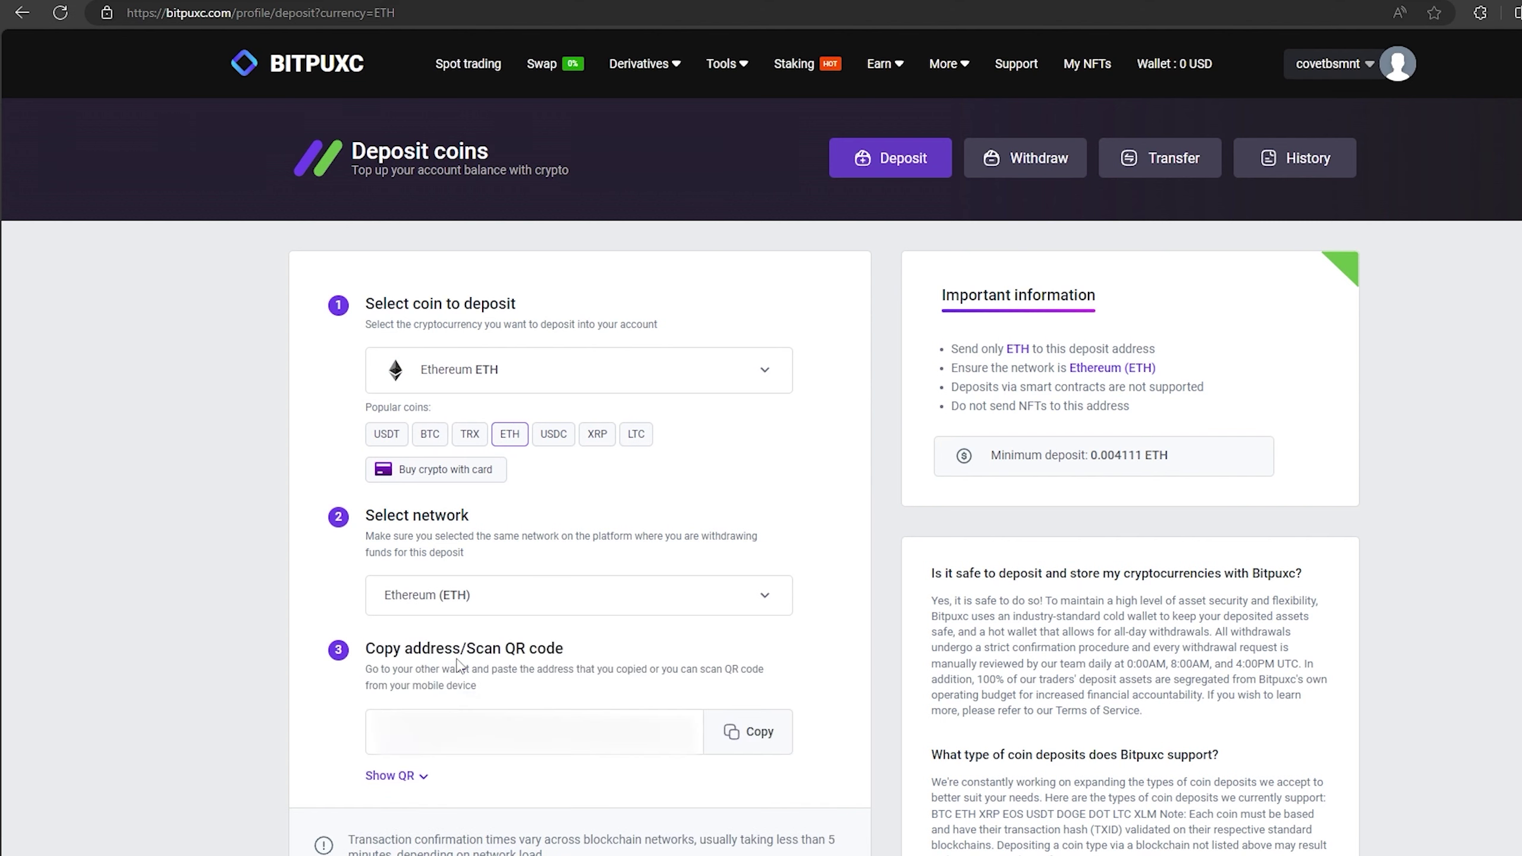
click(750, 732)
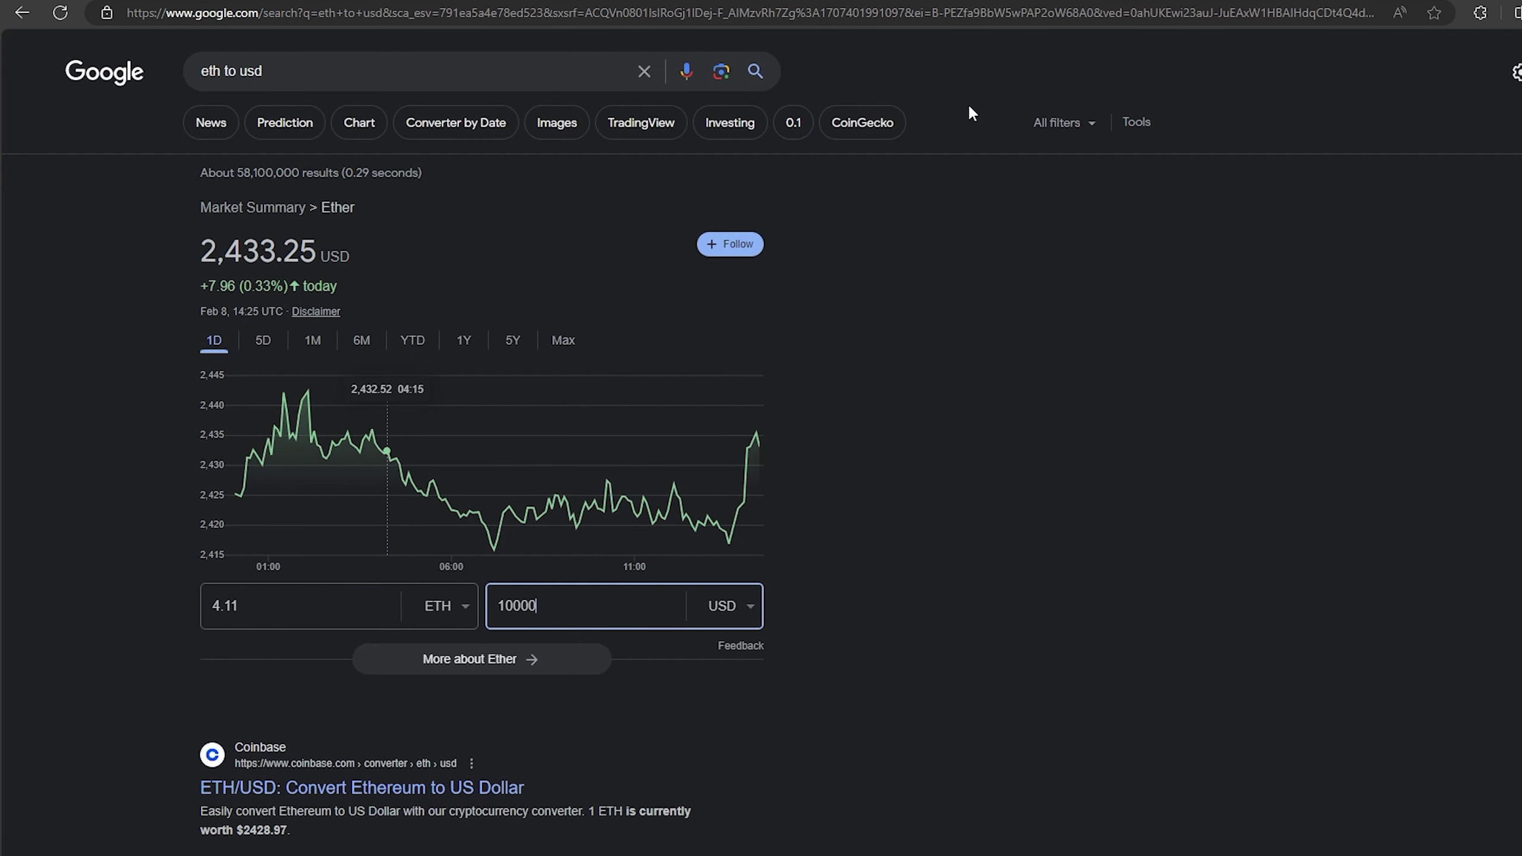
Step: Adjust the converter amount and select the 12.33 ETH result
key(BackSpace)
text(3)
click(345, 610)
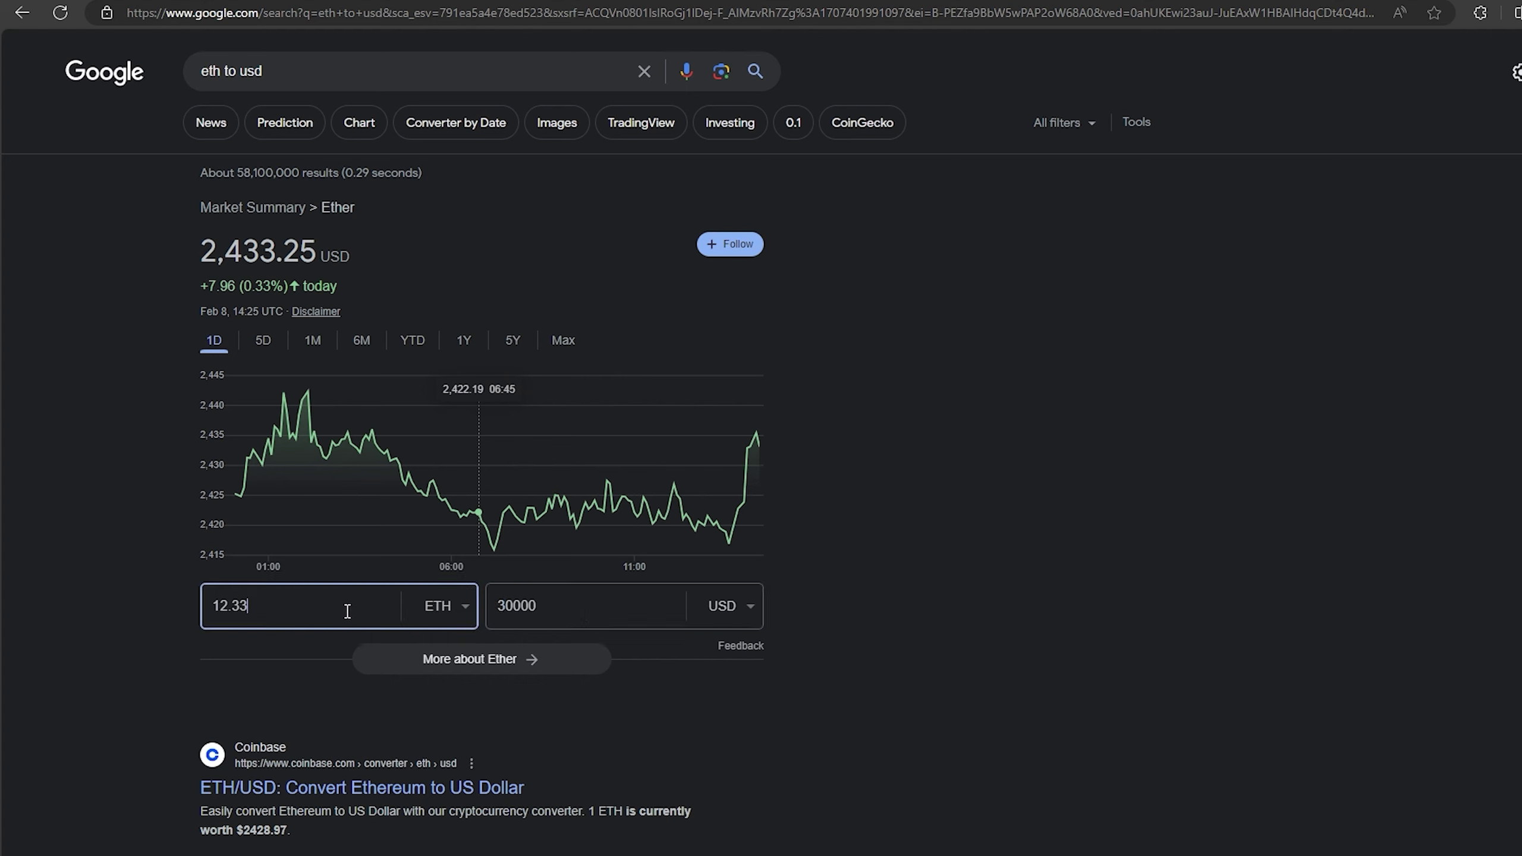
double_click(345, 609)
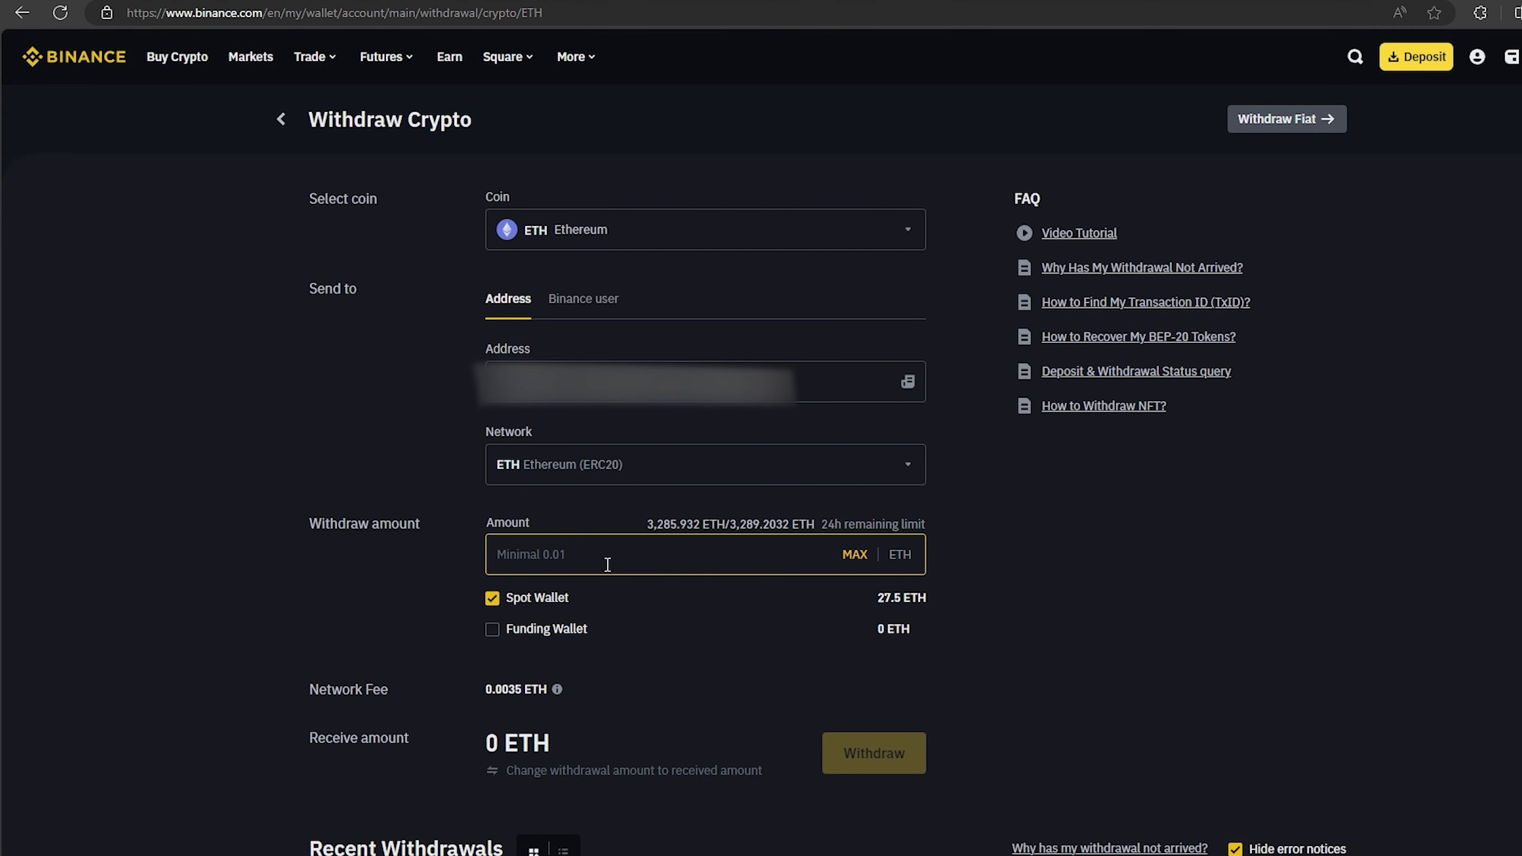
text(12.33)
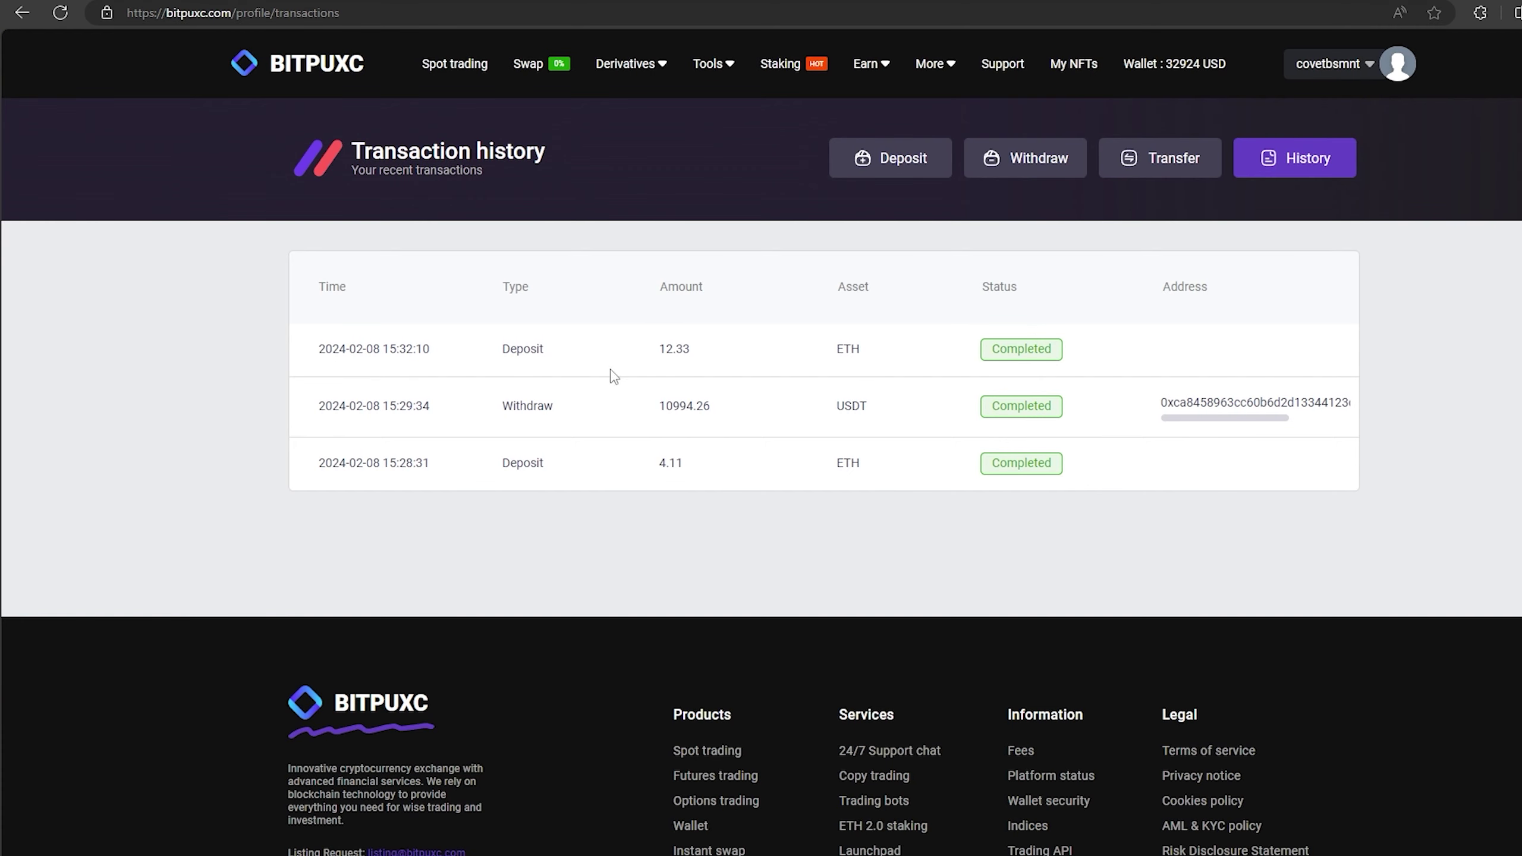
Step: Go to spot trading on the BTC/USDT pair
click(453, 66)
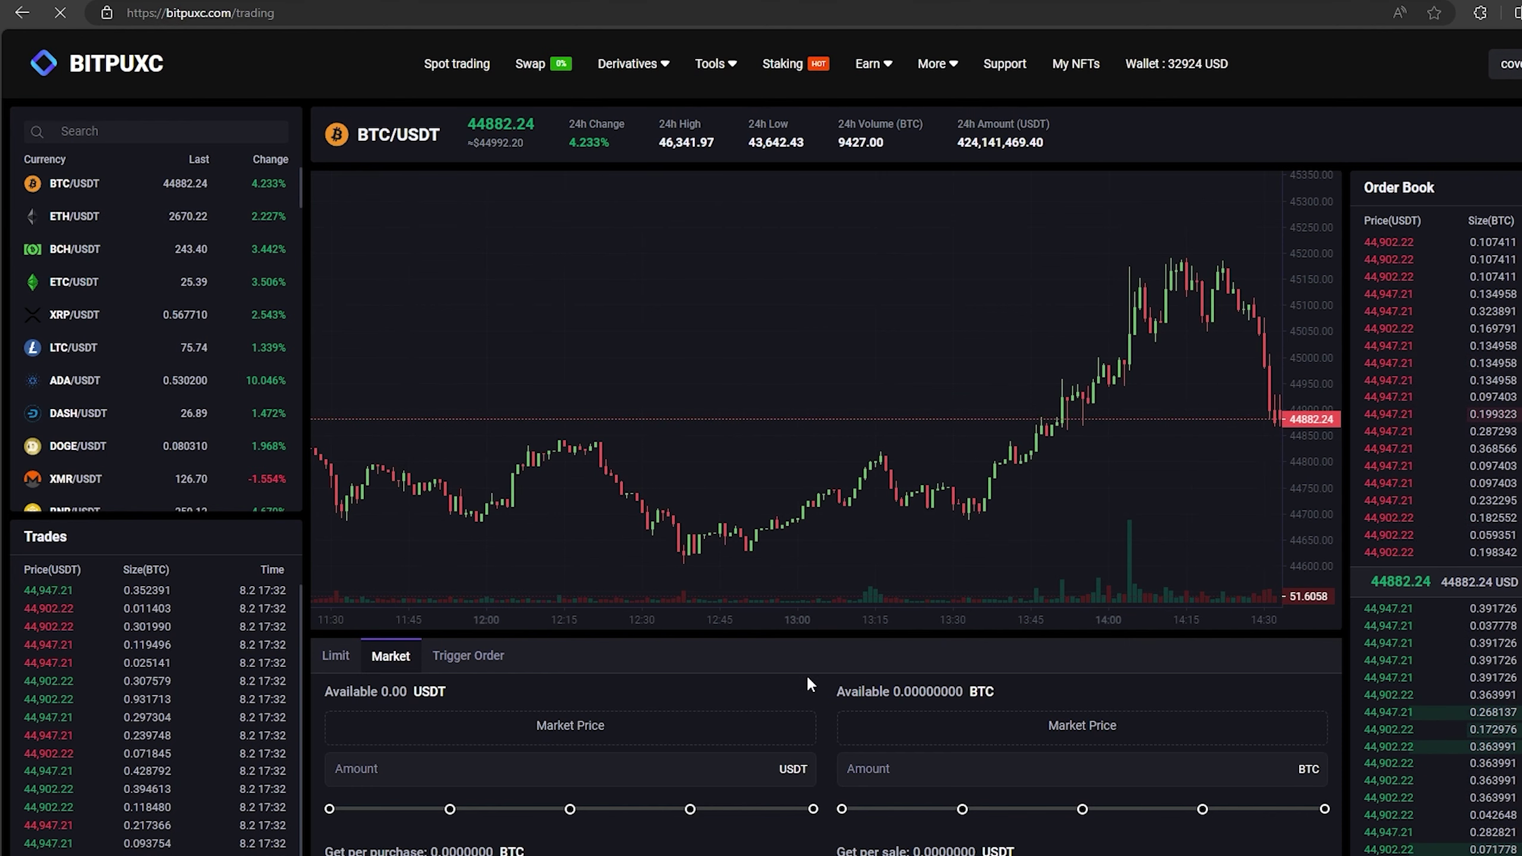
scroll(807, 675, down, 1)
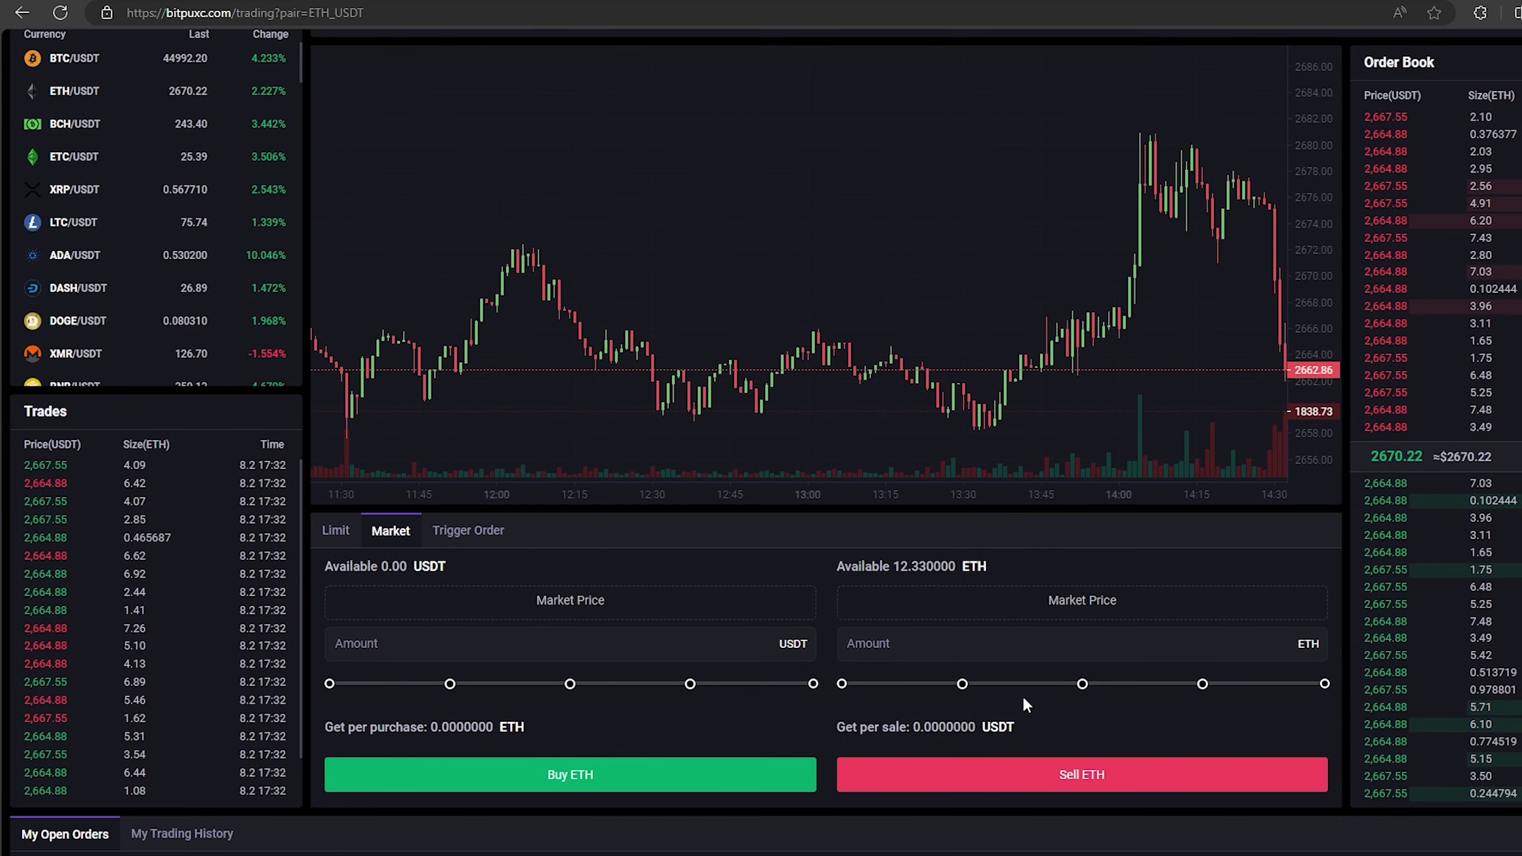
Step: Sell all 12.33 ETH at market for 32890.89 USDT and return to the wallet overview
click(1326, 684)
click(1081, 775)
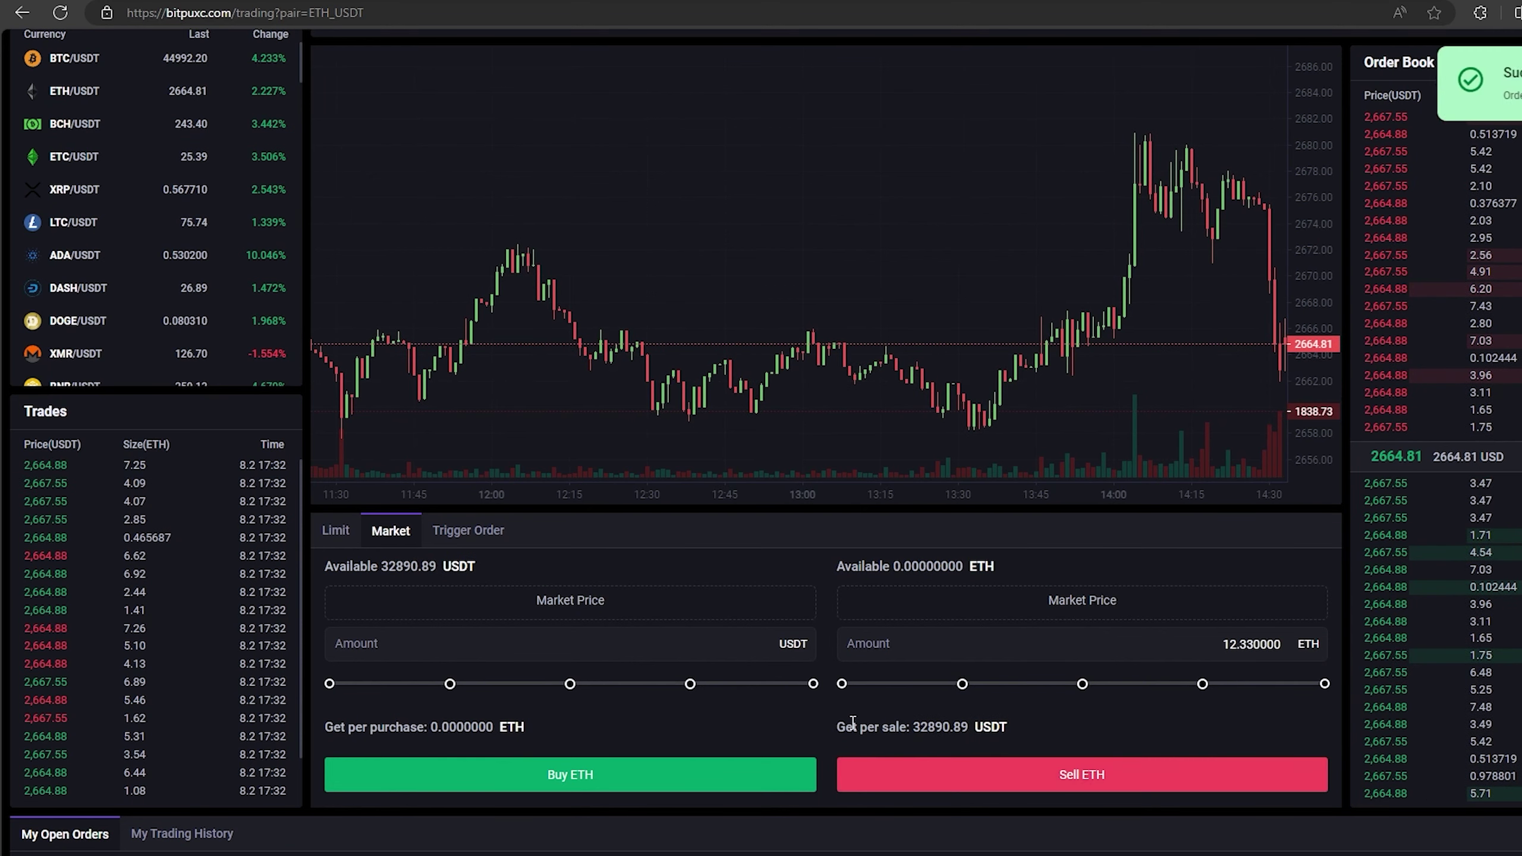
scroll(816, 726, up, 1)
scroll(814, 718, up, 1)
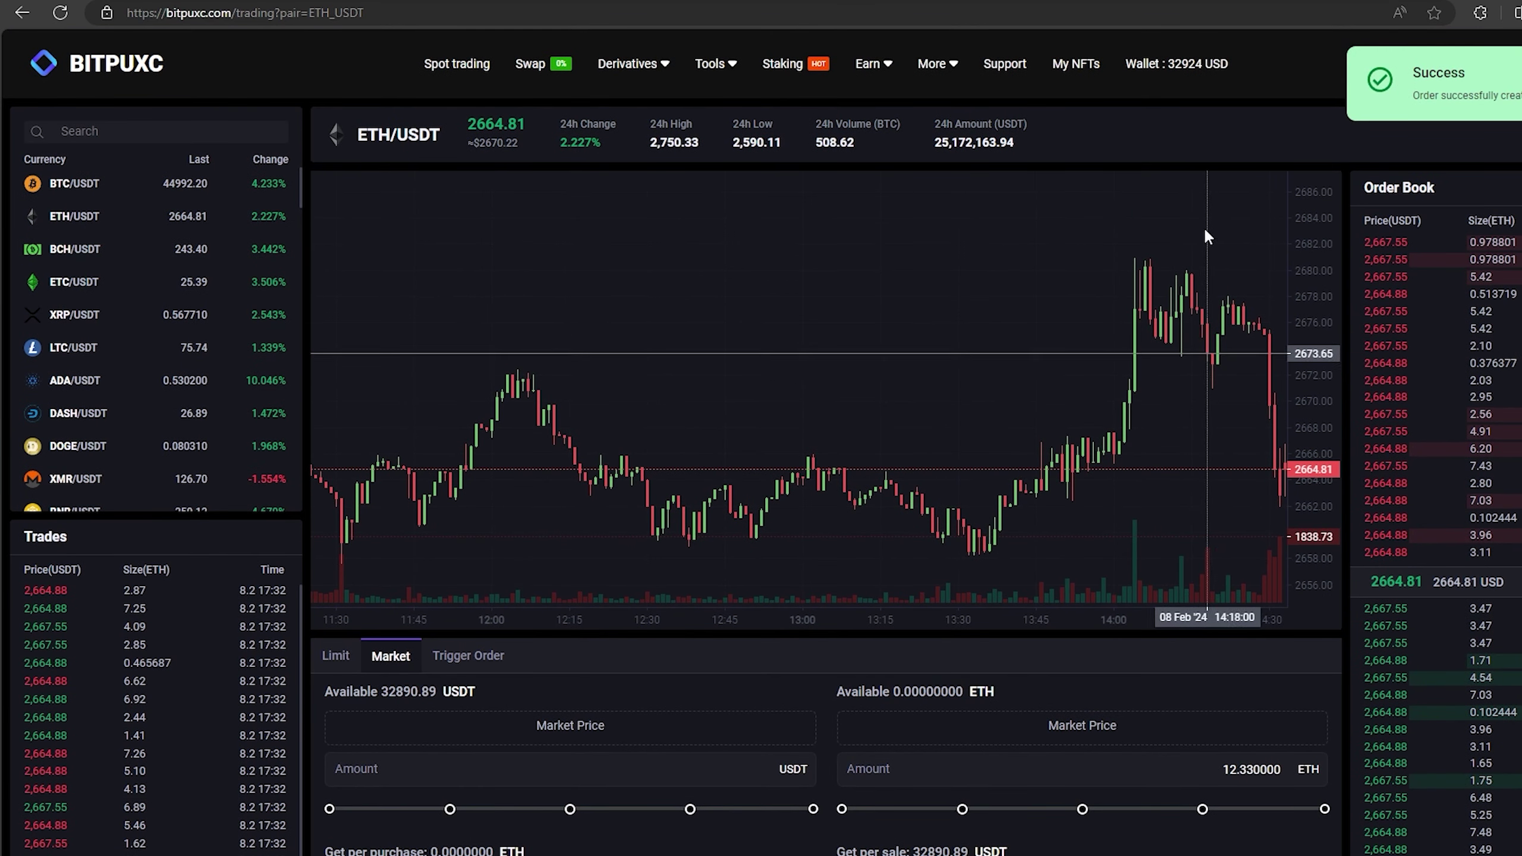
click(1175, 64)
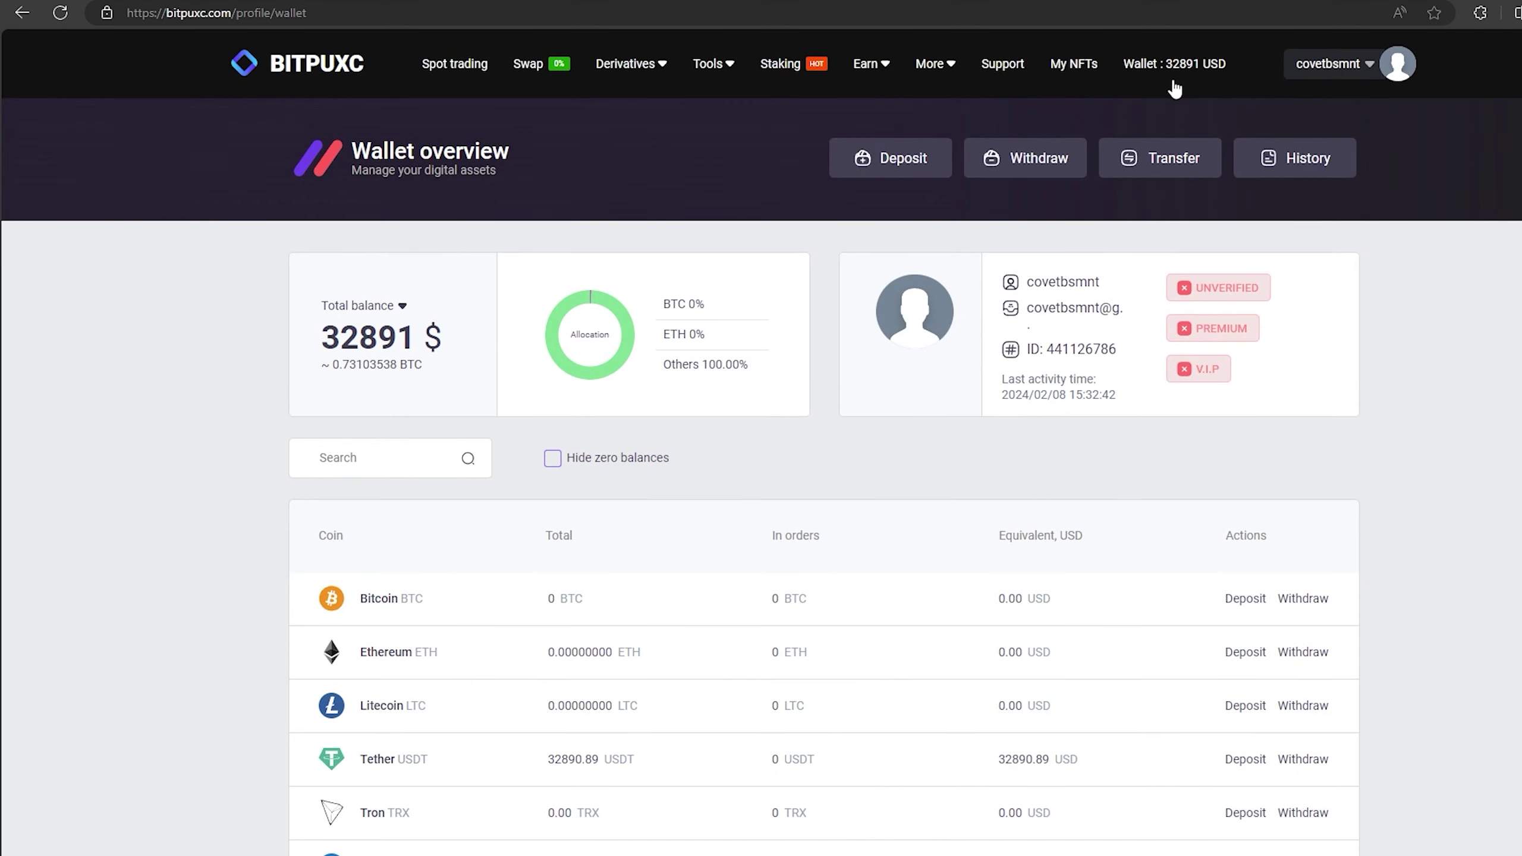
Step: Withdraw the whole 32889.89 USDT balance (1 USDT fee) to the pasted Binance address
click(1027, 164)
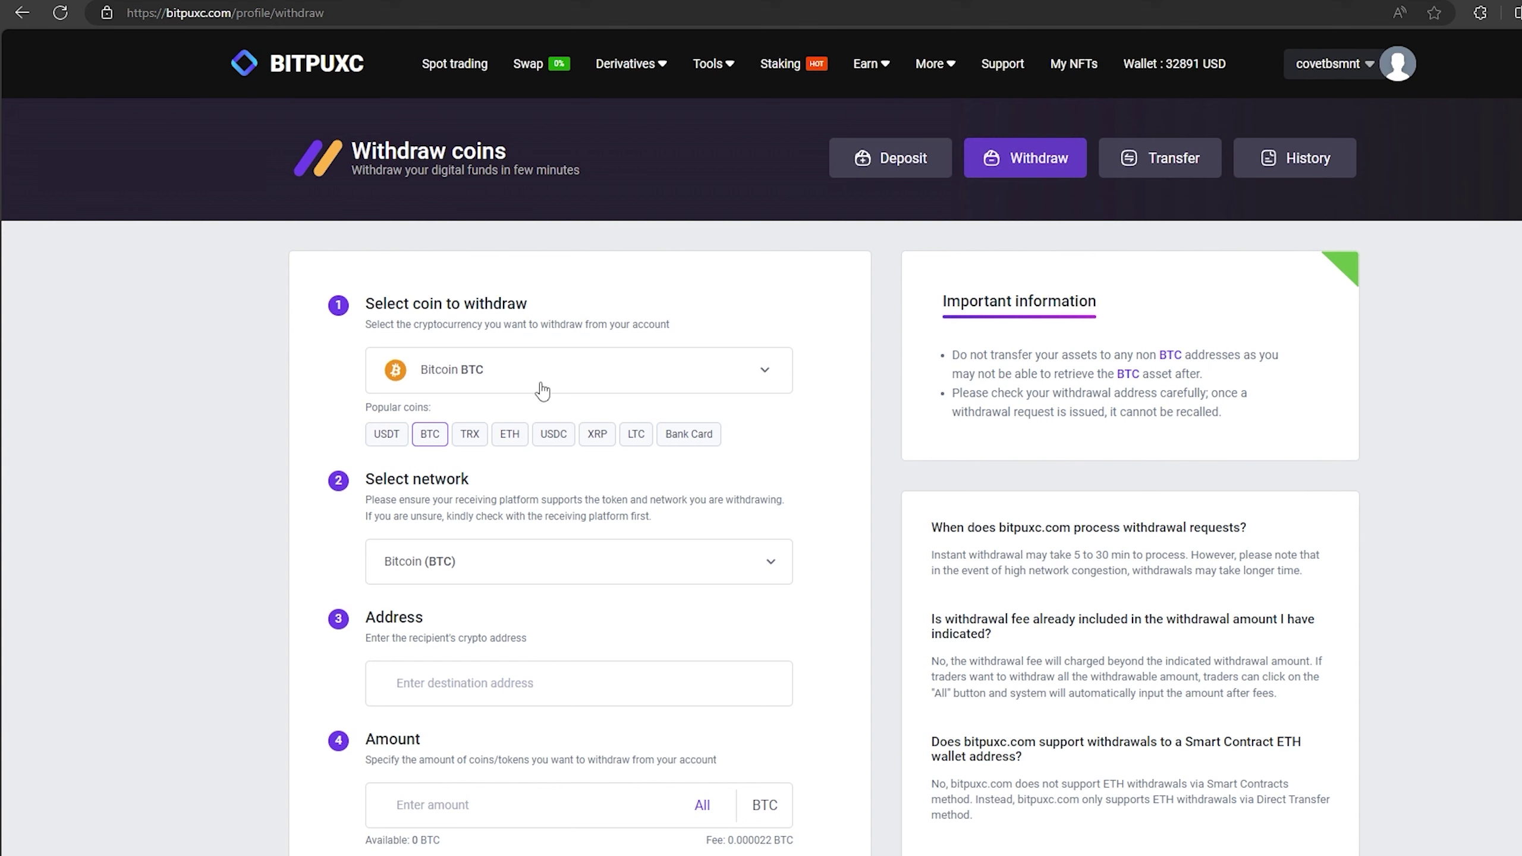
click(385, 434)
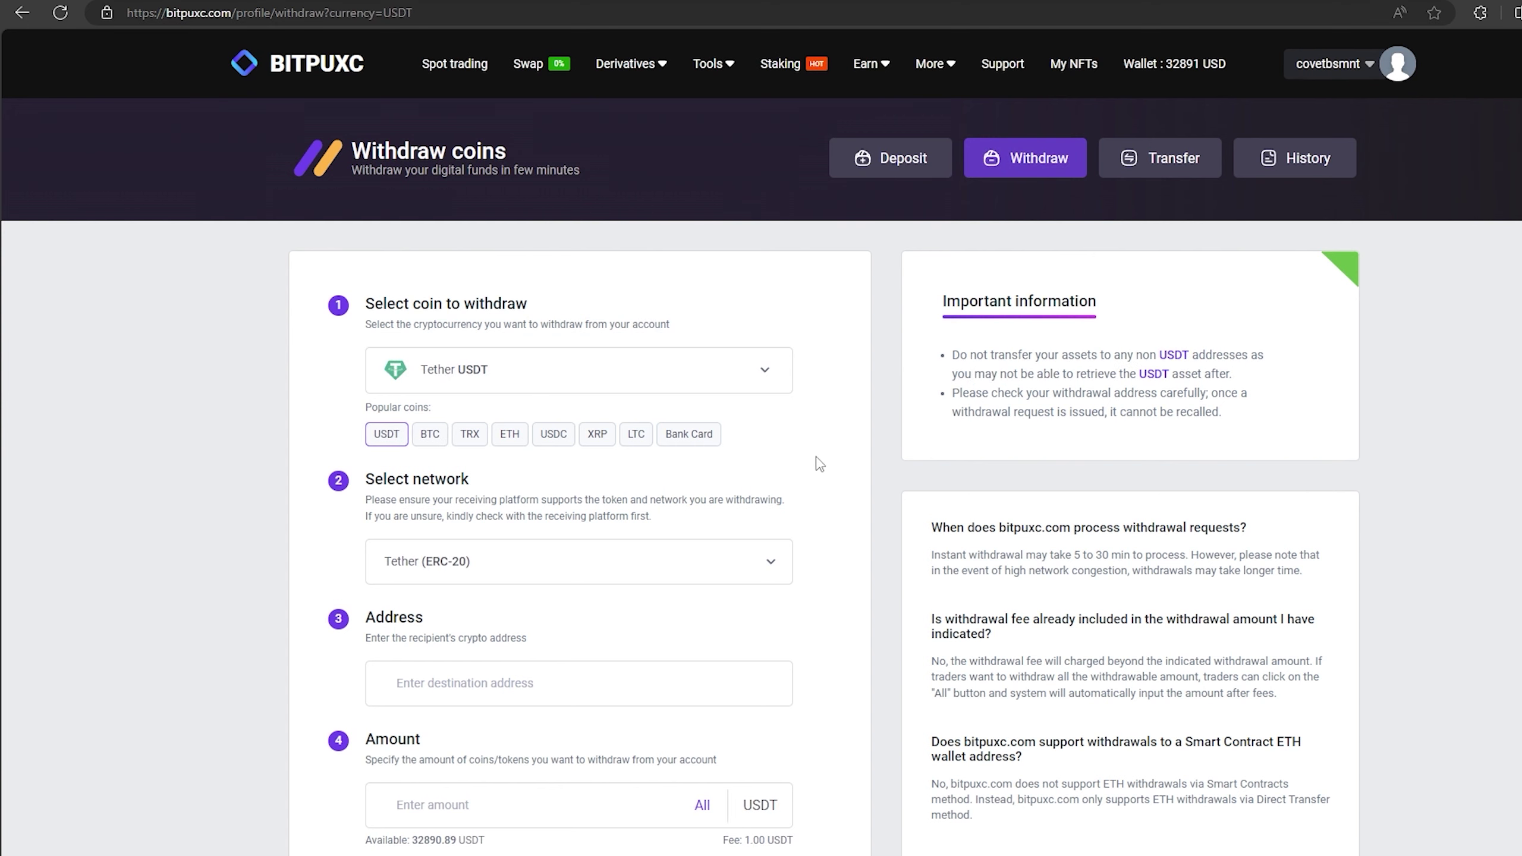
scroll(819, 463, down, 1)
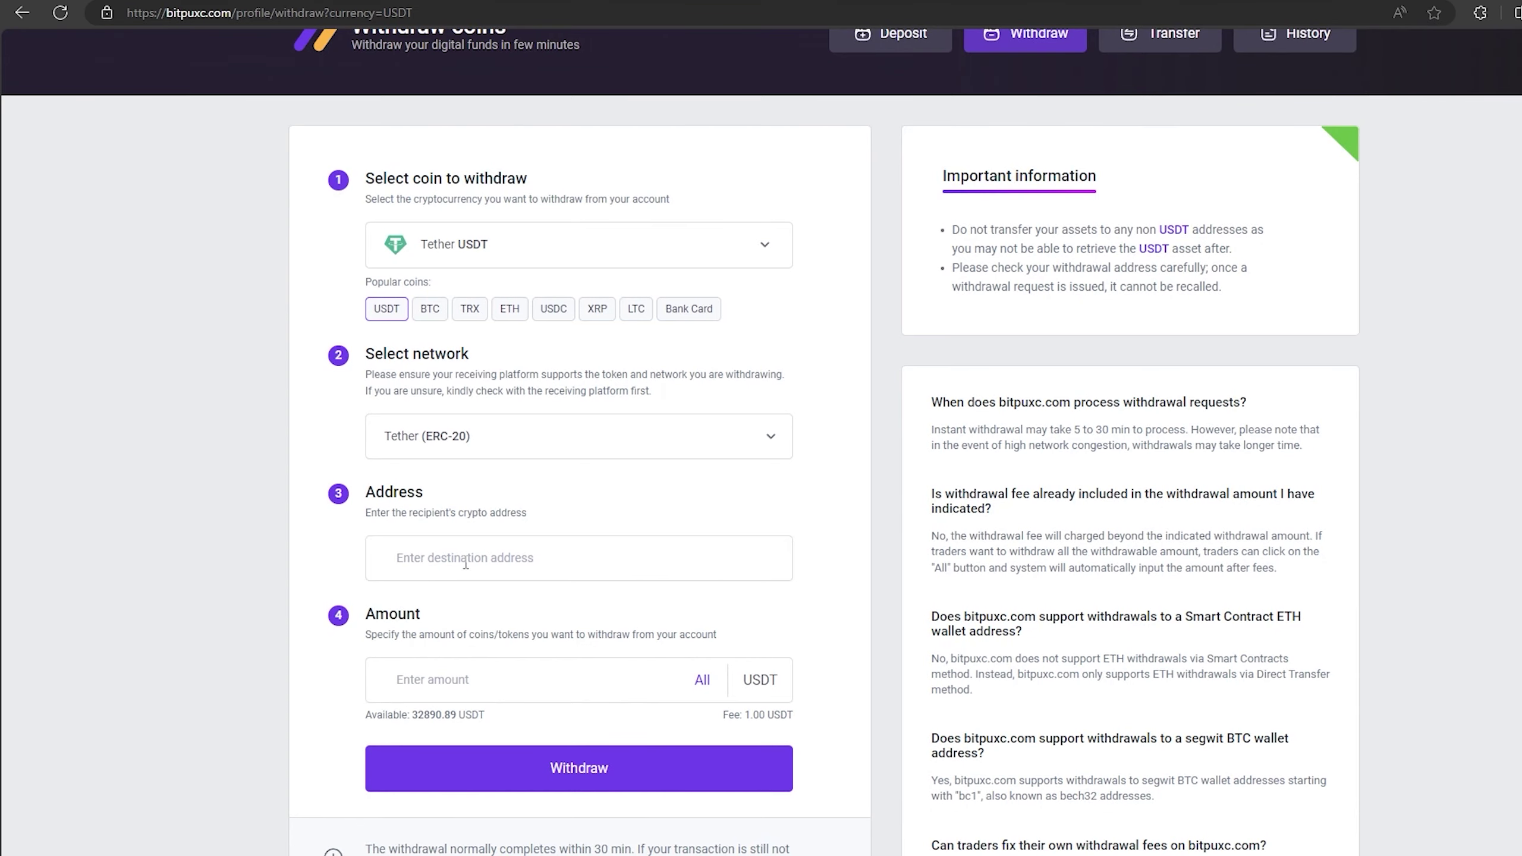
click(465, 557)
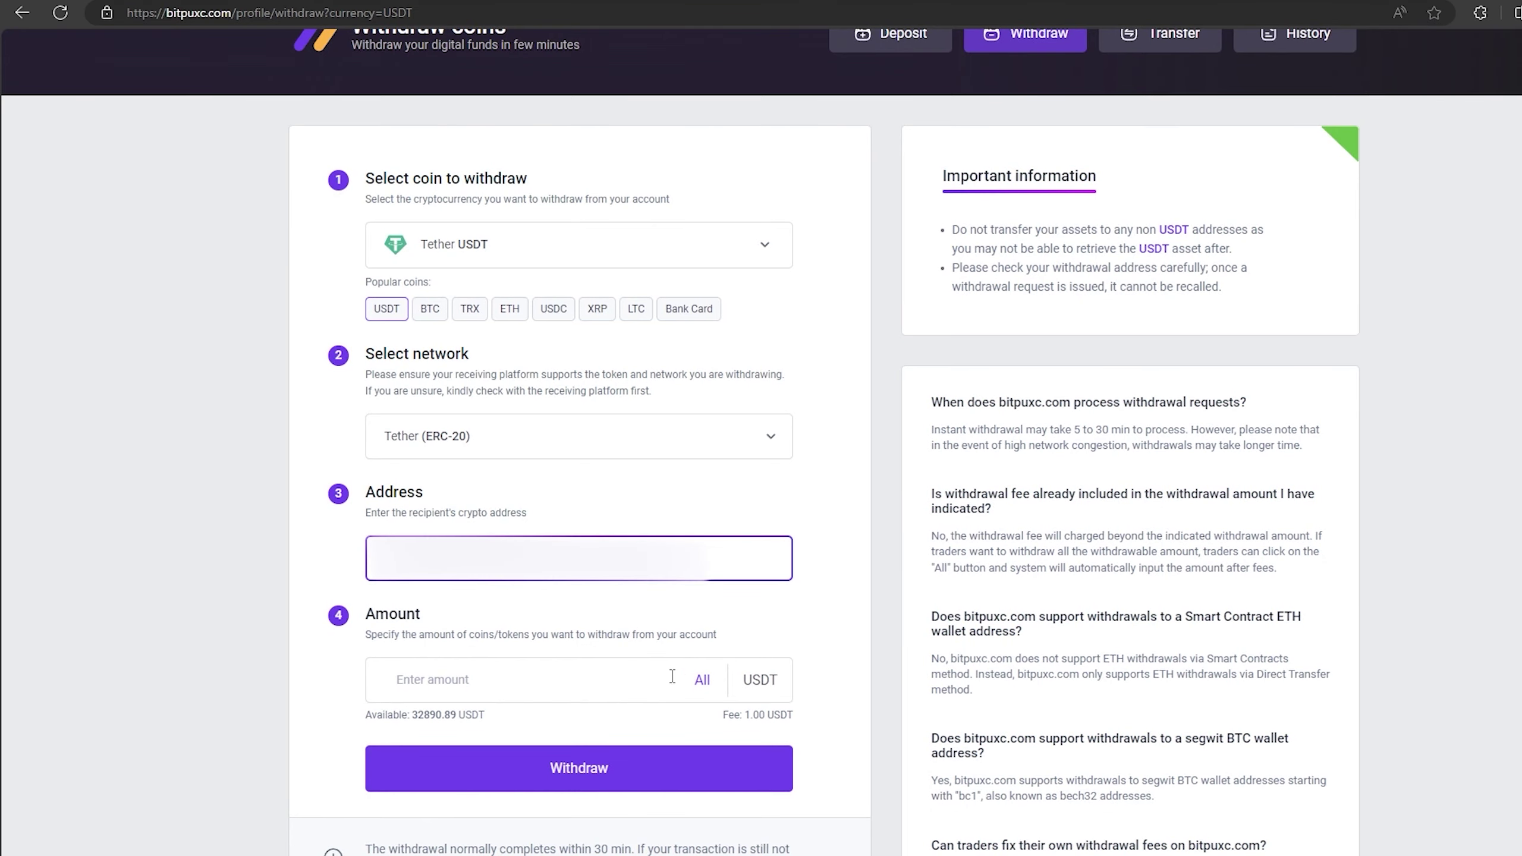
key(ctrl+v)
click(702, 679)
click(583, 768)
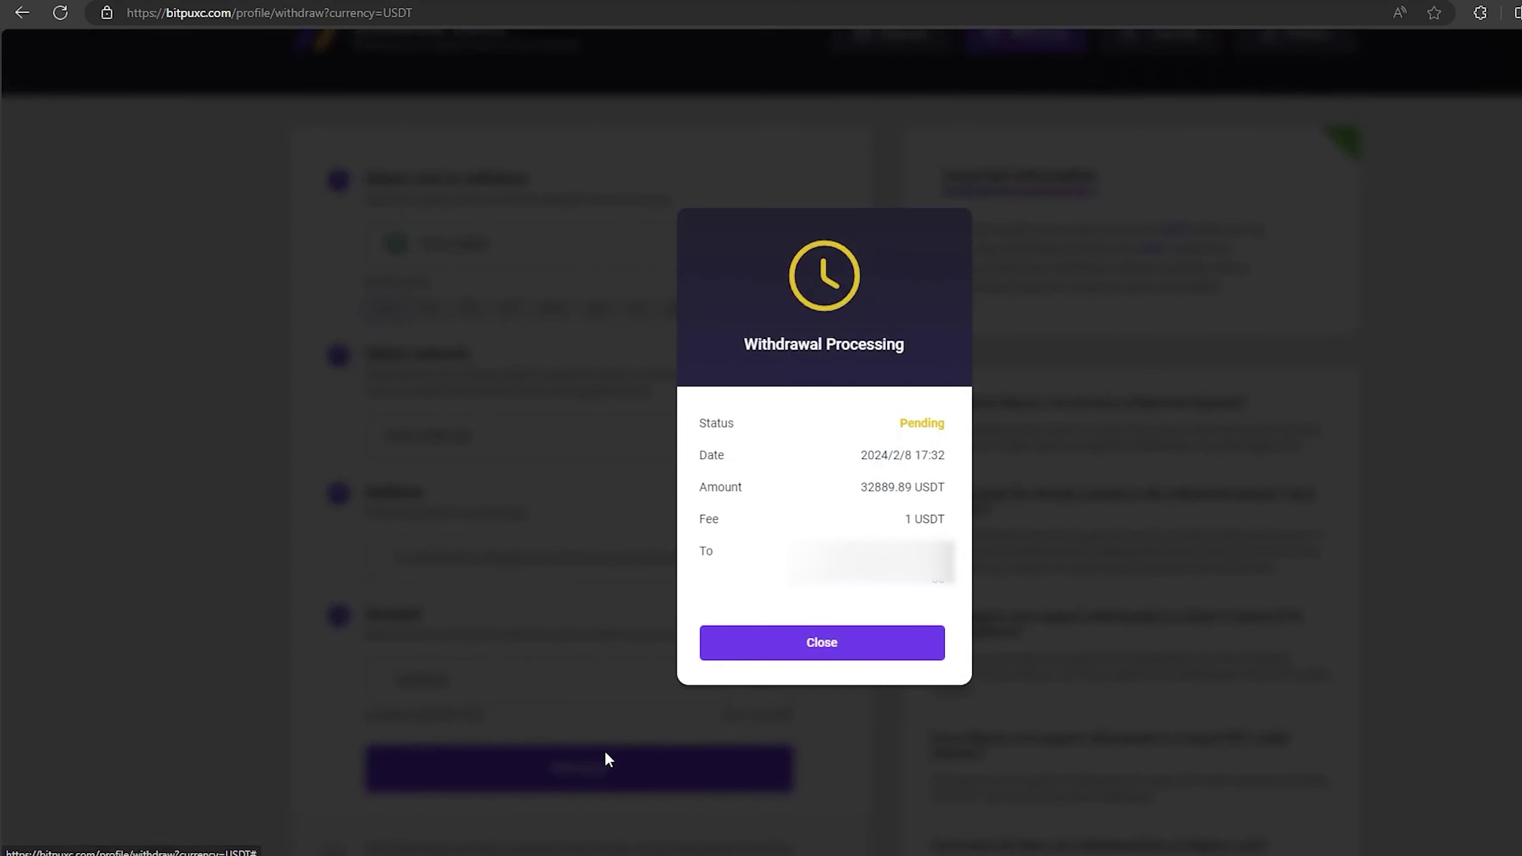